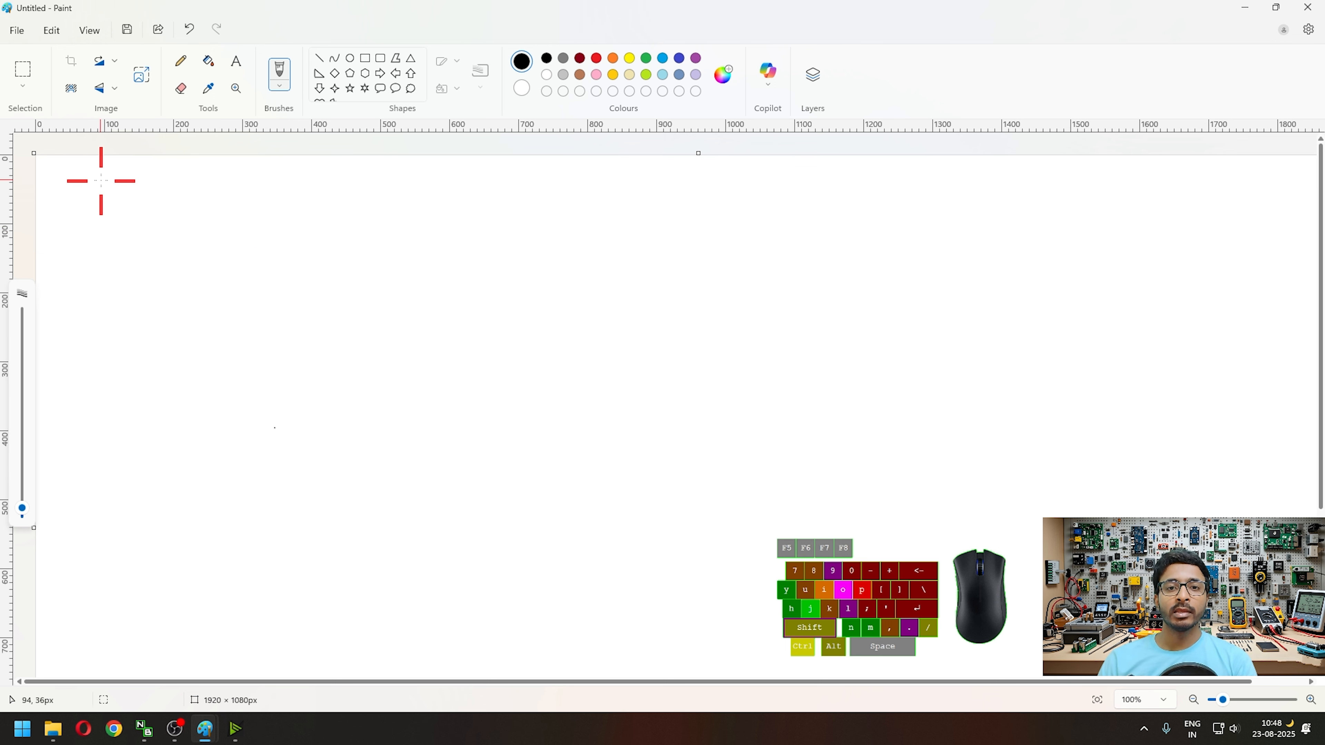
Import Picture.jpg from the MS Paint folder on drive D onto the canvas and deselect it.
{"action": "left_click", "coordinate": [18, 31]}
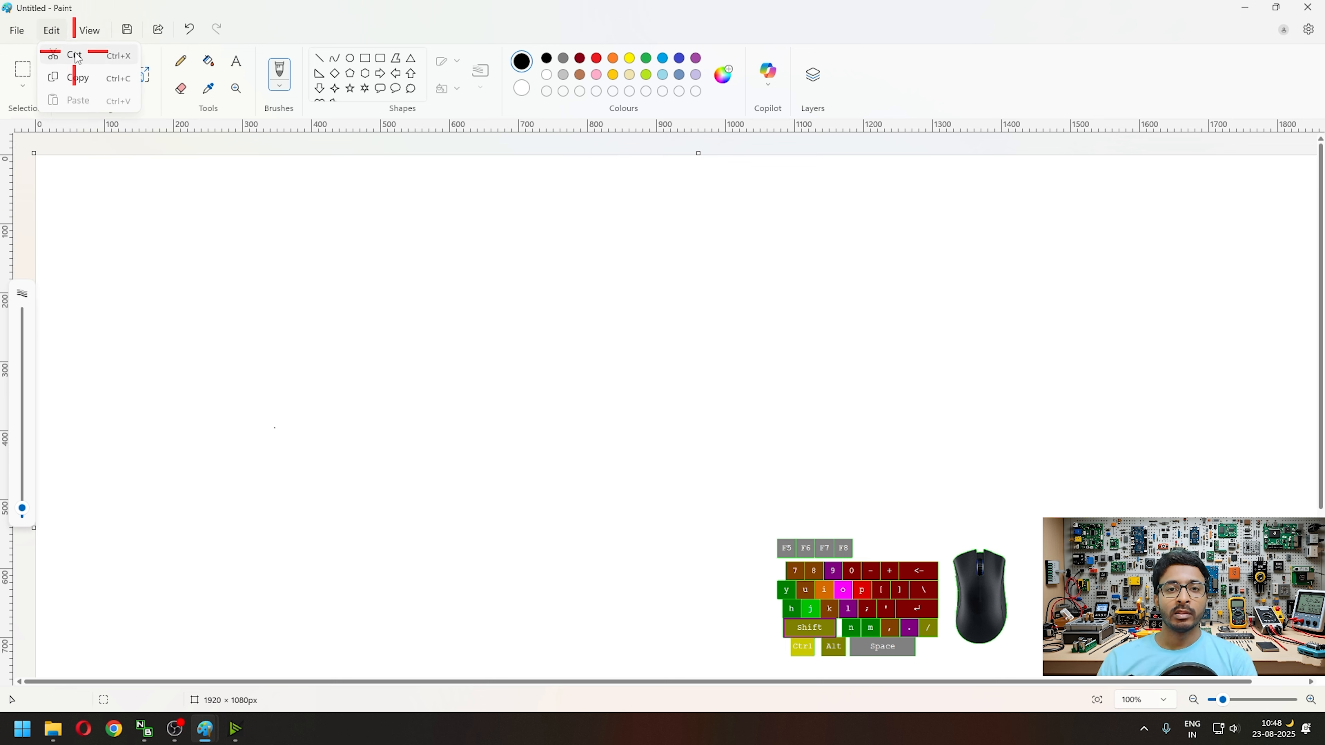
{"action": "mouse_move", "coordinate": [63, 108]}
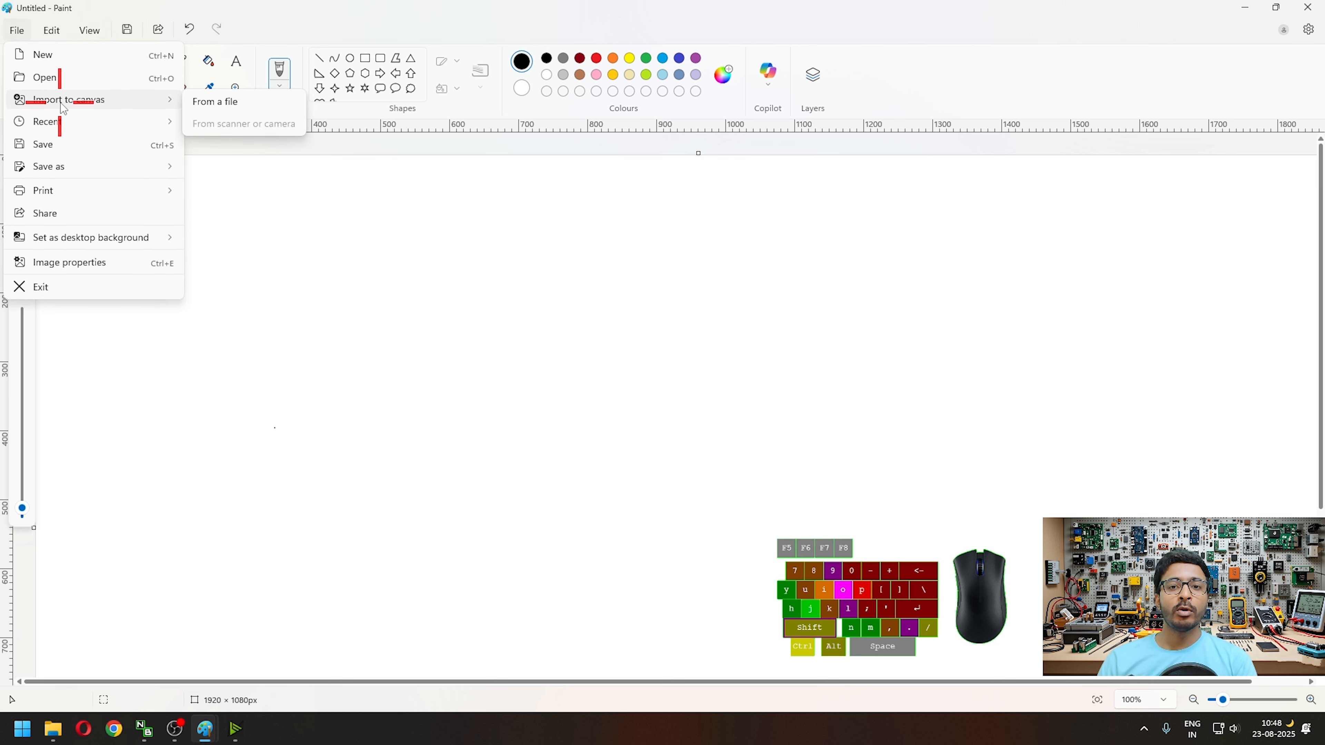
{"action": "left_click", "coordinate": [230, 111]}
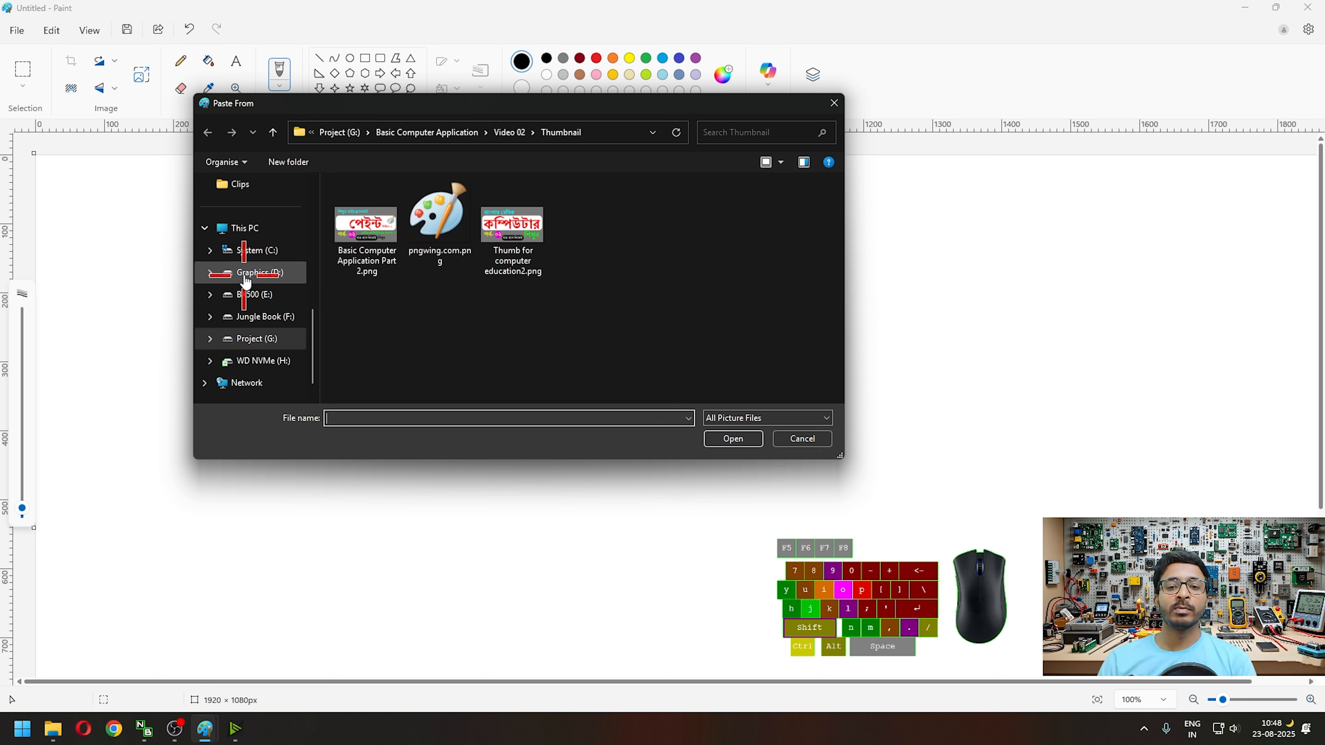
{"action": "left_click", "coordinate": [276, 281]}
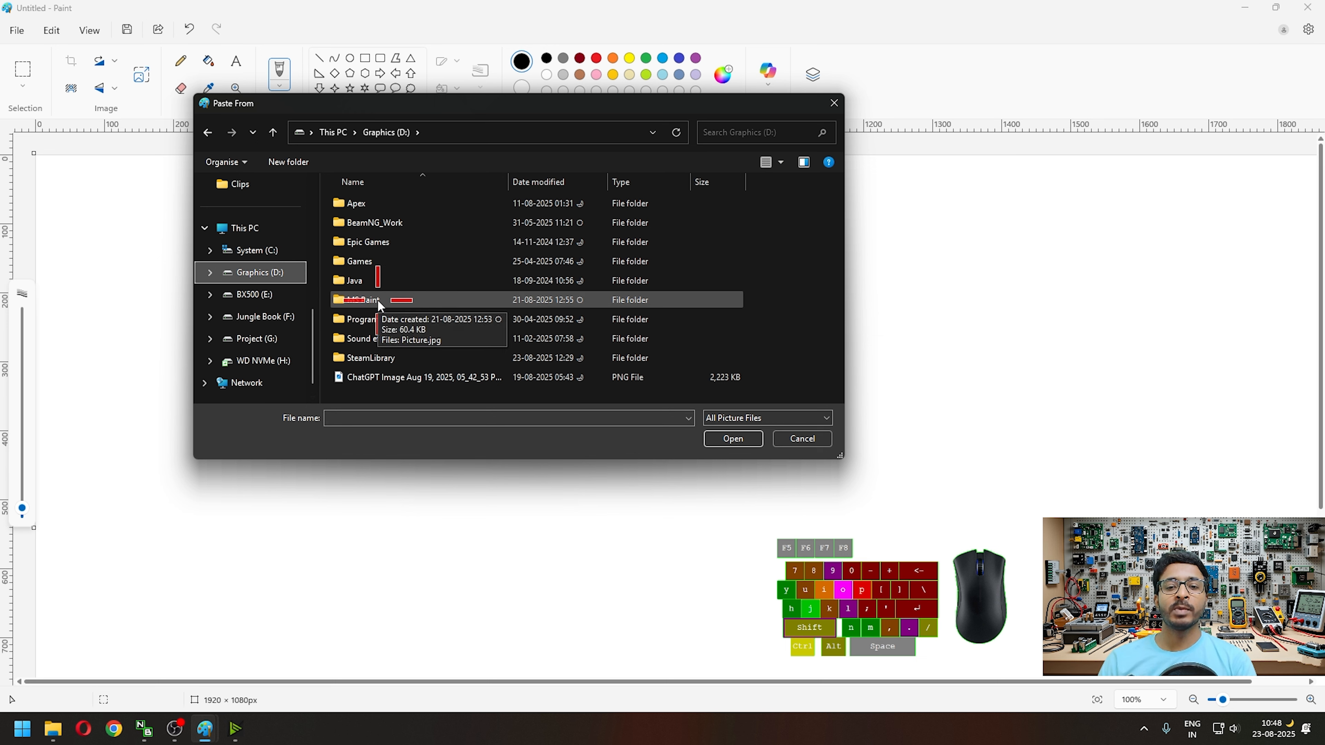
{"action": "double_click", "coordinate": [365, 300]}
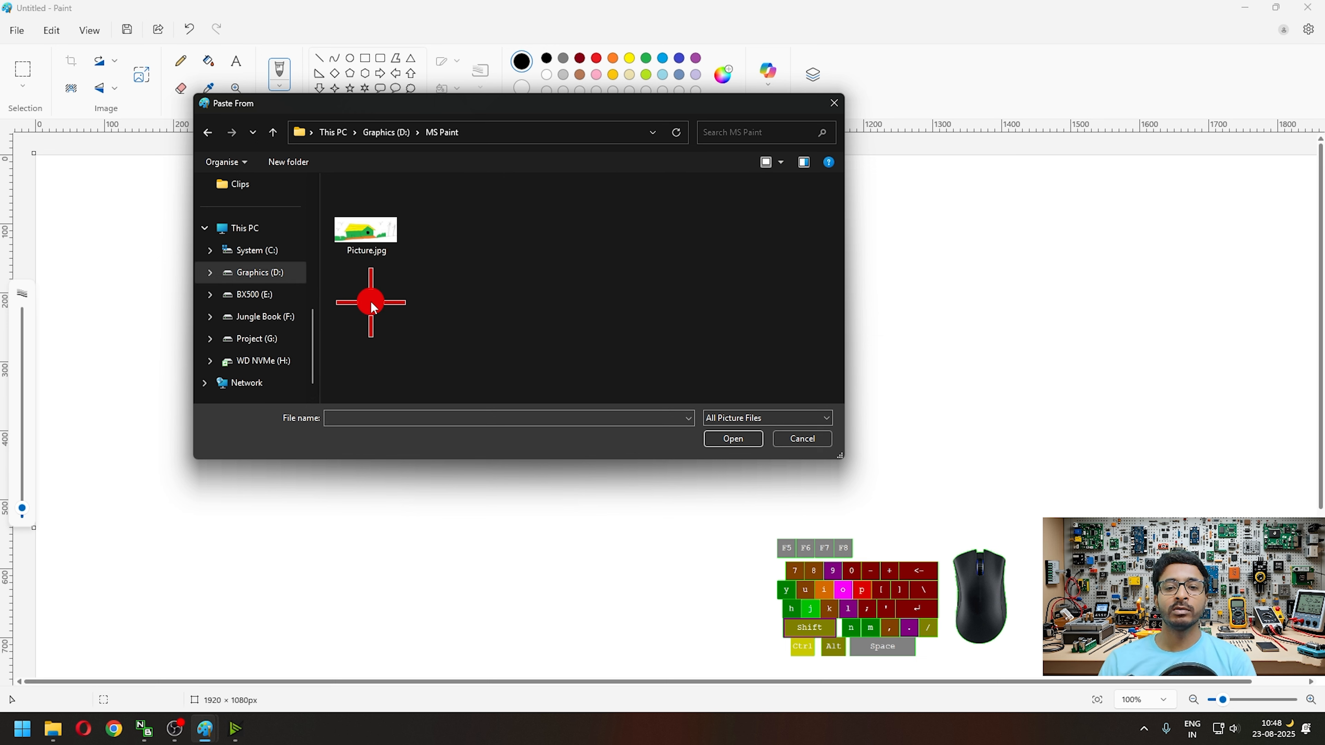
{"action": "double_click", "coordinate": [369, 239]}
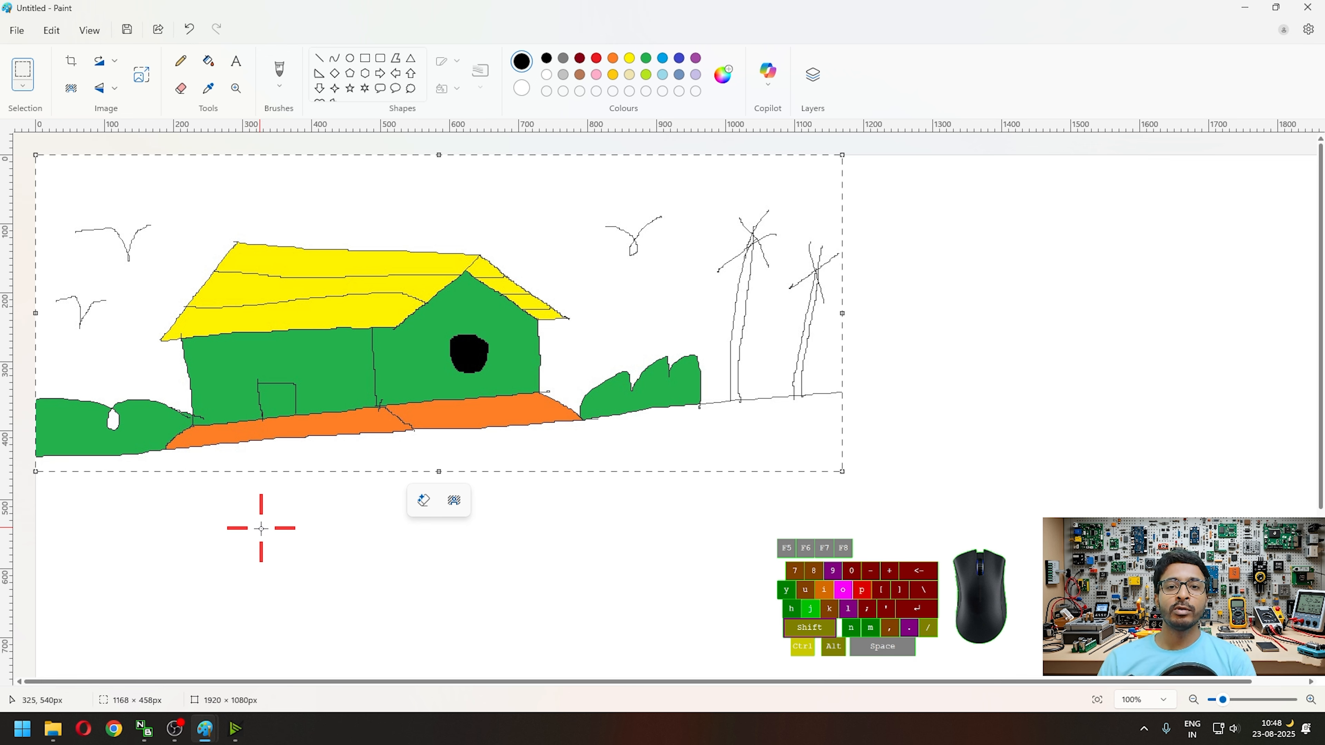
{"action": "left_click", "coordinate": [183, 507]}
Erase the bird between the house roof and the palm trees.
{"action": "left_click", "coordinate": [182, 88]}
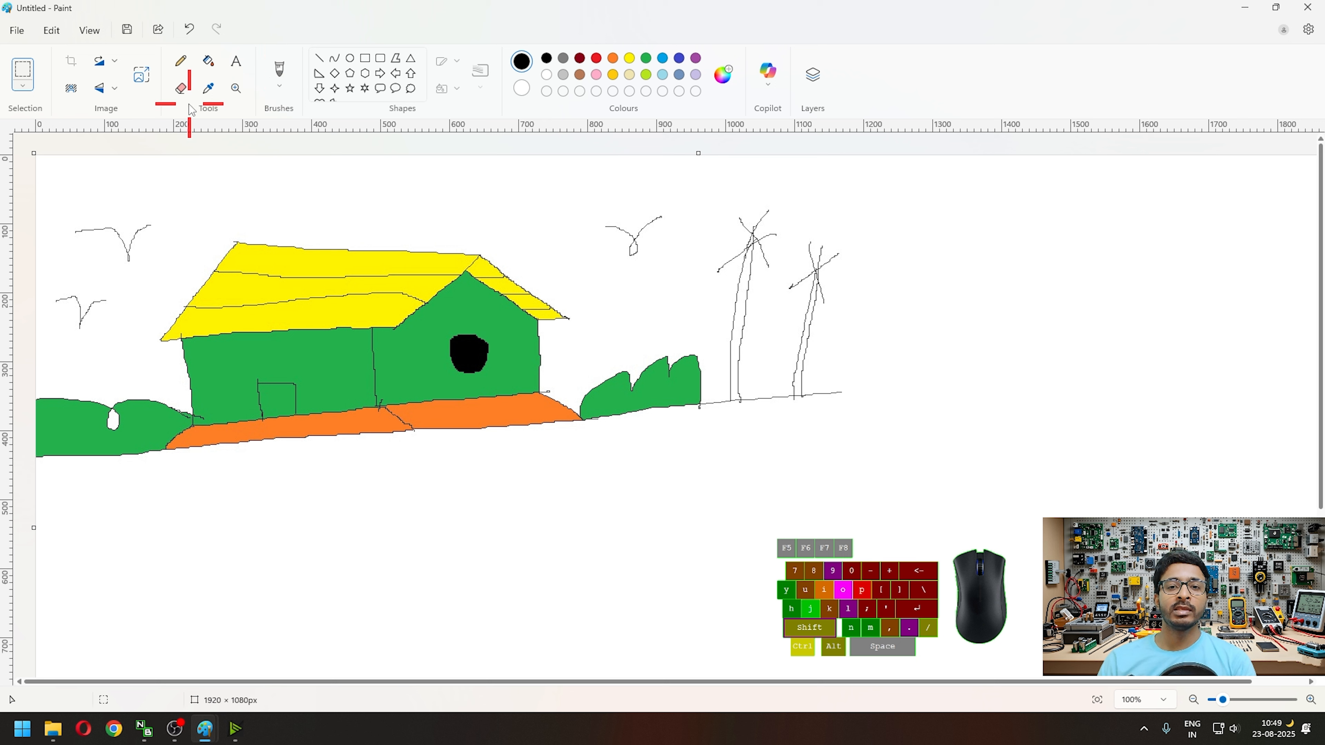
{"action": "left_click", "coordinate": [182, 90]}
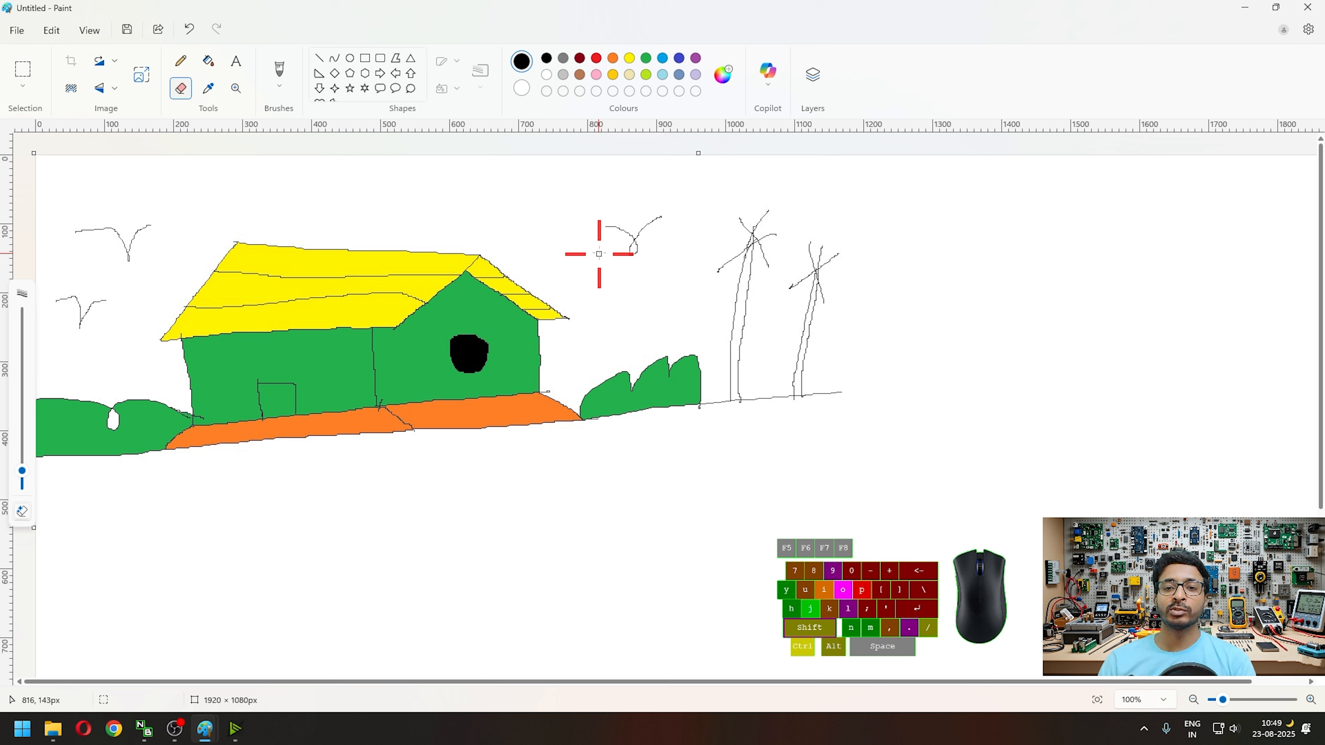
{"action": "left_click", "coordinate": [672, 212]}
{"action": "mouse_move", "coordinate": [673, 213]}
{"action": "left_mouse_down"}
{"action": "mouse_move", "coordinate": [634, 255]}
{"action": "mouse_move", "coordinate": [632, 234]}
{"action": "mouse_move", "coordinate": [608, 227]}
{"action": "mouse_move", "coordinate": [585, 250]}
{"action": "mouse_move", "coordinate": [602, 267]}
{"action": "mouse_move", "coordinate": [636, 233]}
{"action": "left_mouse_up"}
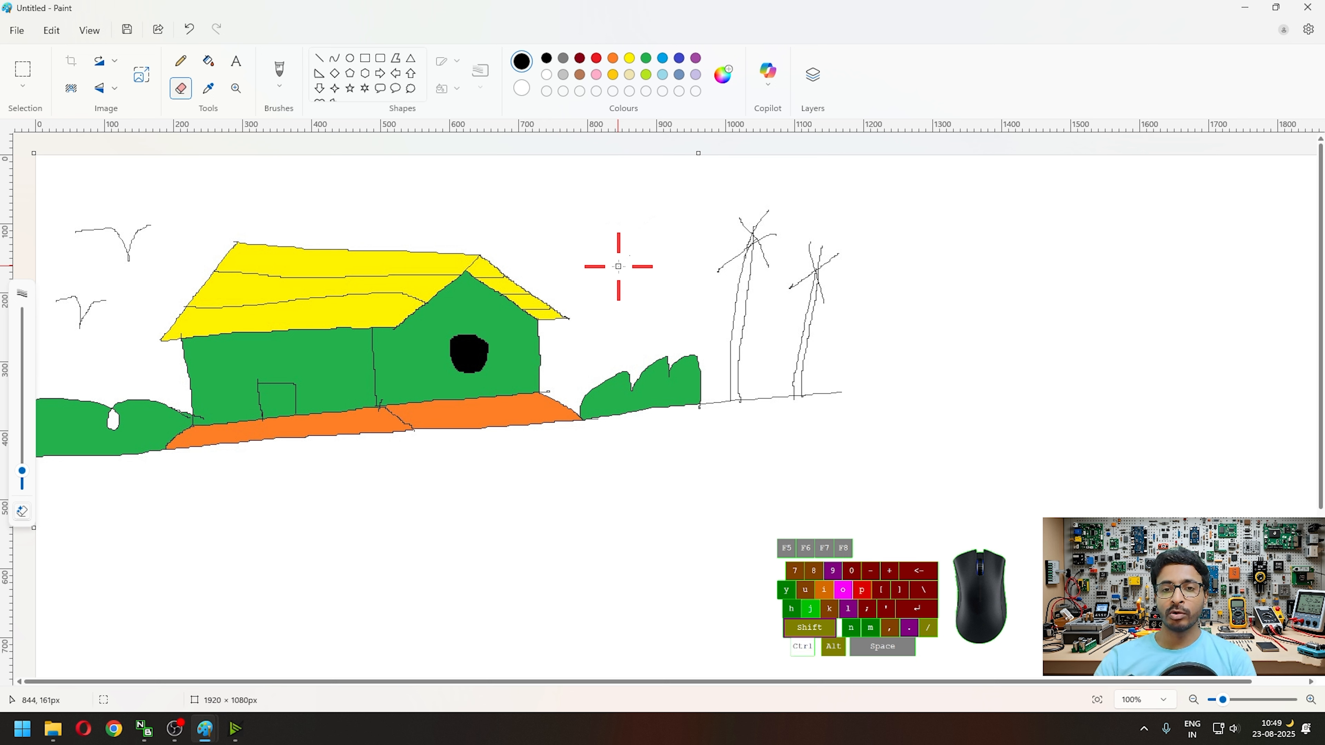
Enlarge the eraser considerably and wipe out both palm trees beside the bushes.
{"action": "key", "text": "ctrl+plus"}
{"action": "key", "text": "ctrl+plus"}
{"action": "key", "text": "ctrl+plus"}
{"action": "key", "text": "ctrl+plus"}
{"action": "key", "text": "ctrl+plus"}
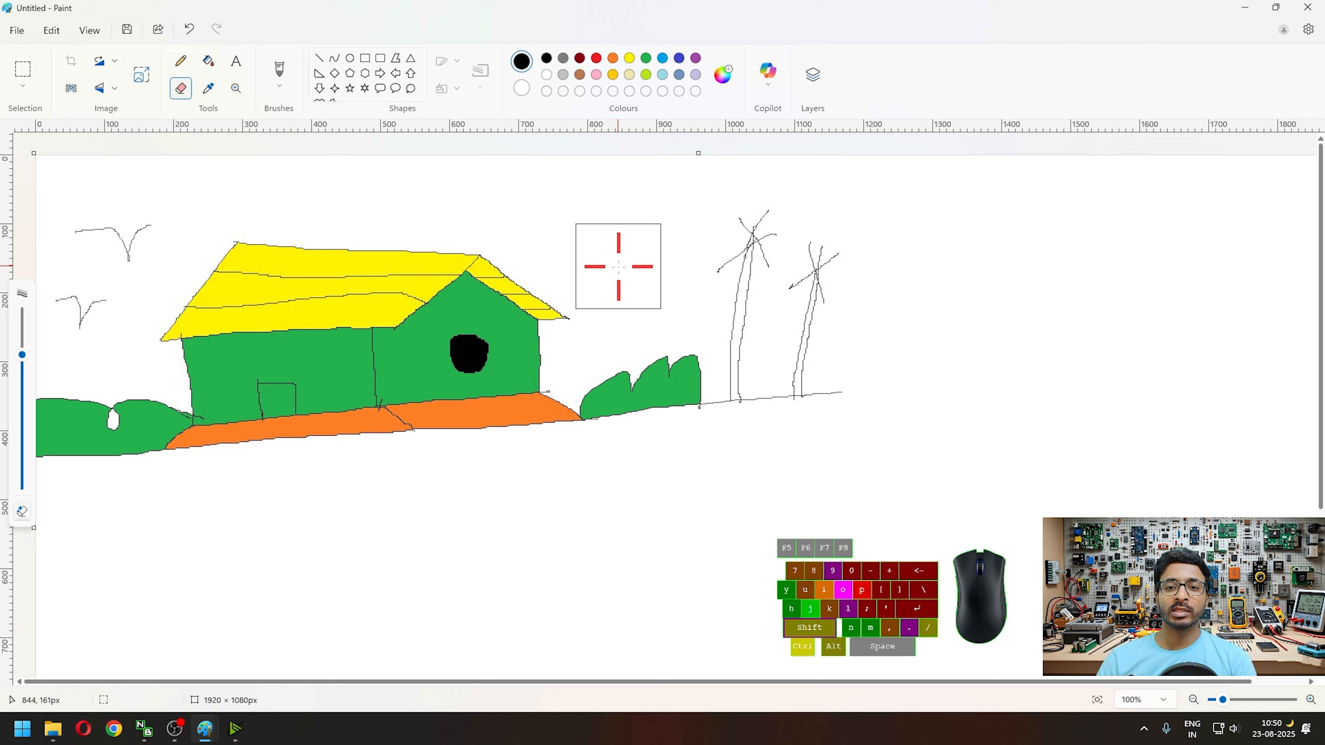
{"action": "mouse_move", "coordinate": [618, 266]}
{"action": "left_mouse_down"}
{"action": "mouse_move", "coordinate": [726, 232]}
{"action": "mouse_move", "coordinate": [761, 268]}
{"action": "mouse_move", "coordinate": [759, 355]}
{"action": "mouse_move", "coordinate": [787, 336]}
{"action": "mouse_move", "coordinate": [809, 269]}
{"action": "mouse_move", "coordinate": [805, 313]}
{"action": "mouse_move", "coordinate": [839, 396]}
{"action": "mouse_move", "coordinate": [836, 331]}
{"action": "mouse_move", "coordinate": [793, 240]}
{"action": "left_mouse_up"}
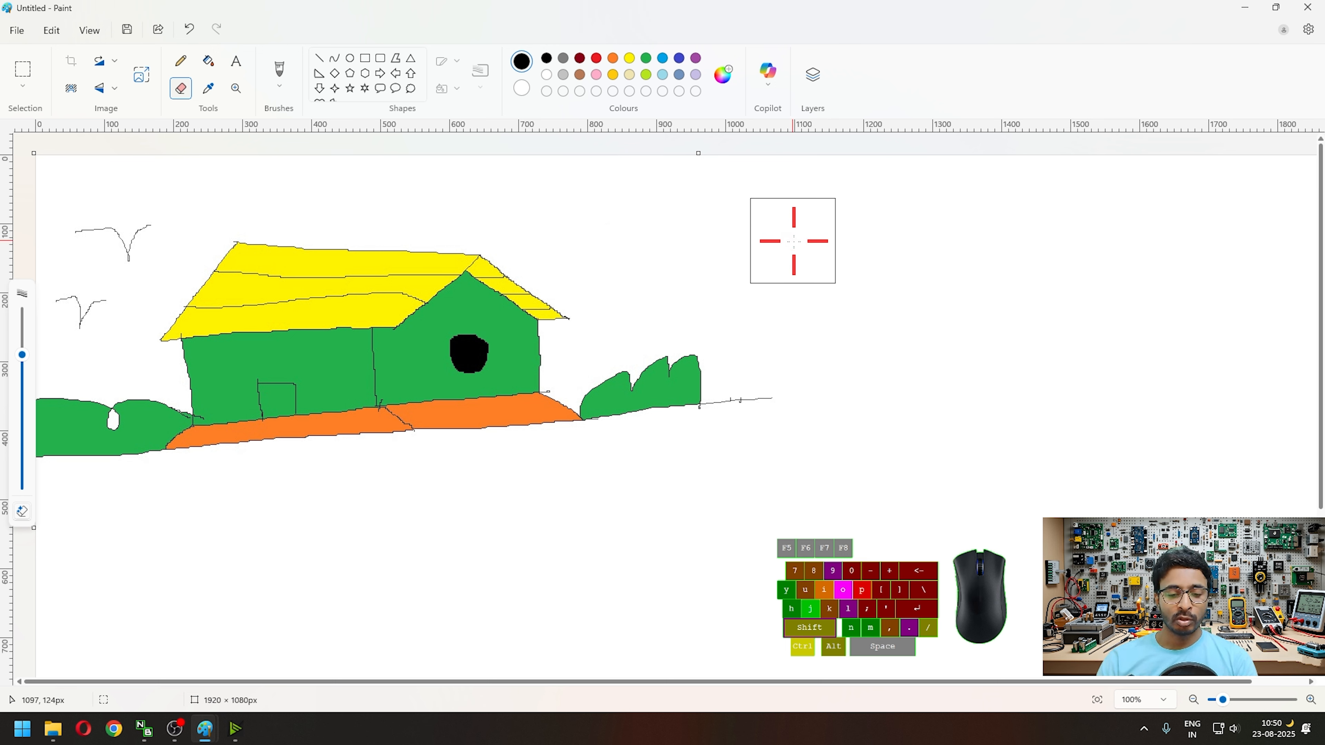
Reduce the eraser size and erase the two remaining birds beside the left end of the roof.
{"action": "key", "text": "ctrl+minus"}
{"action": "key", "text": "ctrl+minus"}
{"action": "key", "text": "ctrl+minus"}
{"action": "key", "text": "ctrl+minus"}
{"action": "key", "text": "ctrl+minus"}
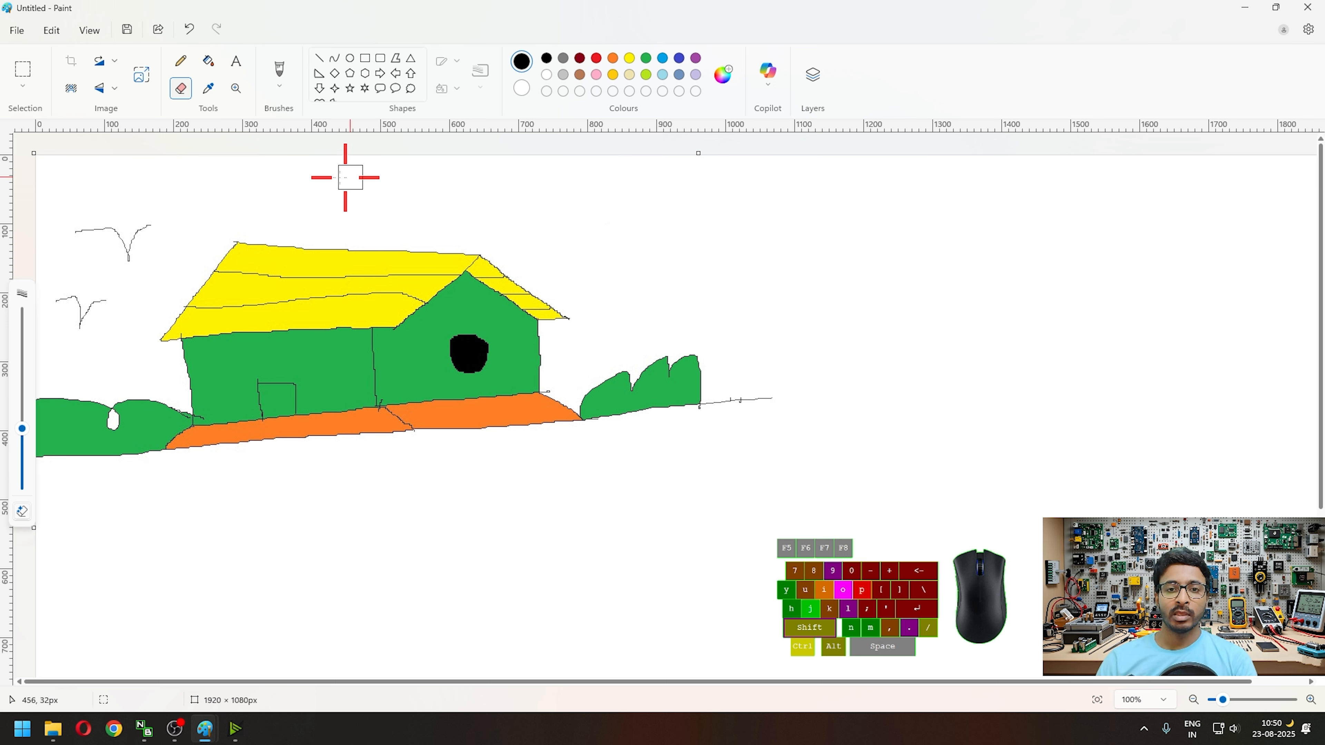
{"action": "mouse_move", "coordinate": [178, 206]}
{"action": "left_mouse_down"}
{"action": "mouse_move", "coordinate": [105, 255]}
{"action": "mouse_move", "coordinate": [115, 222]}
{"action": "mouse_move", "coordinate": [75, 233]}
{"action": "mouse_move", "coordinate": [65, 326]}
{"action": "mouse_move", "coordinate": [104, 297]}
{"action": "mouse_move", "coordinate": [72, 329]}
{"action": "mouse_move", "coordinate": [91, 285]}
{"action": "left_mouse_up"}
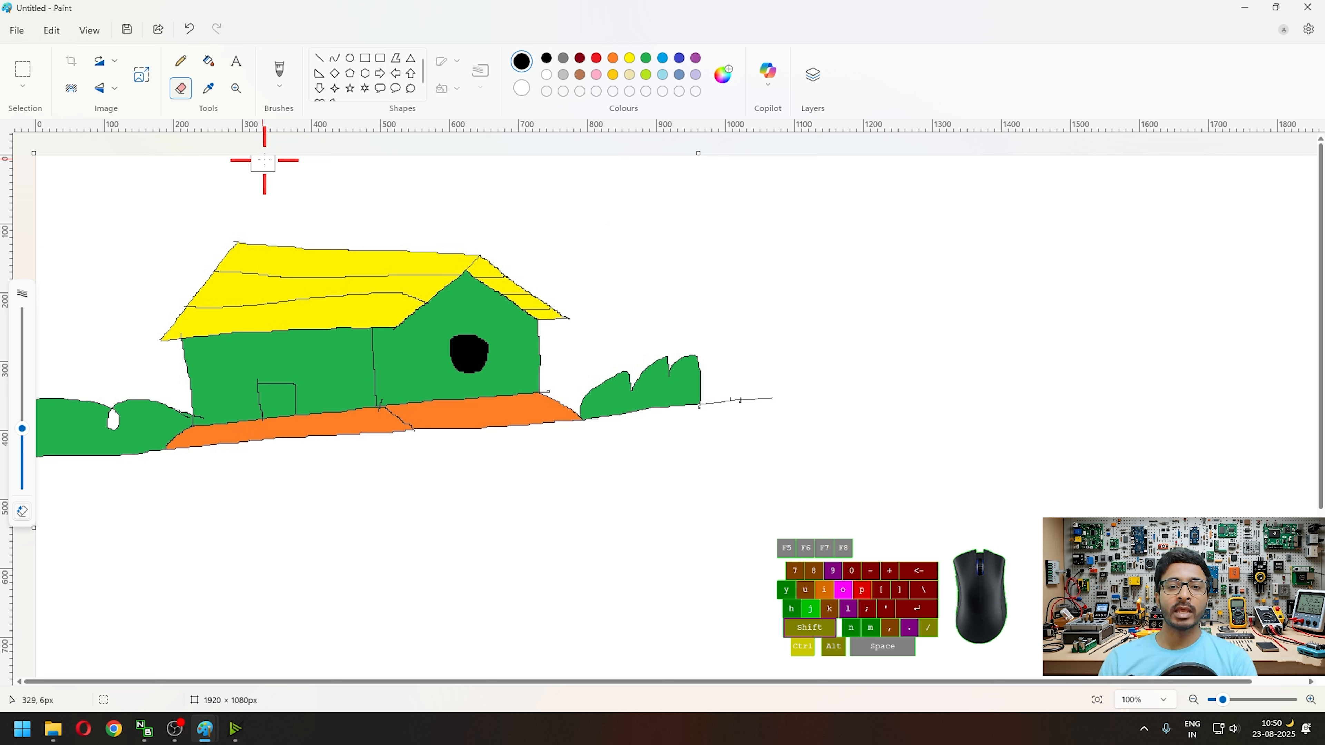
Draw a five-point star of about 52 × 51 px in the sky left of the roof, with a 1 px outline.
{"action": "left_click", "coordinate": [350, 90]}
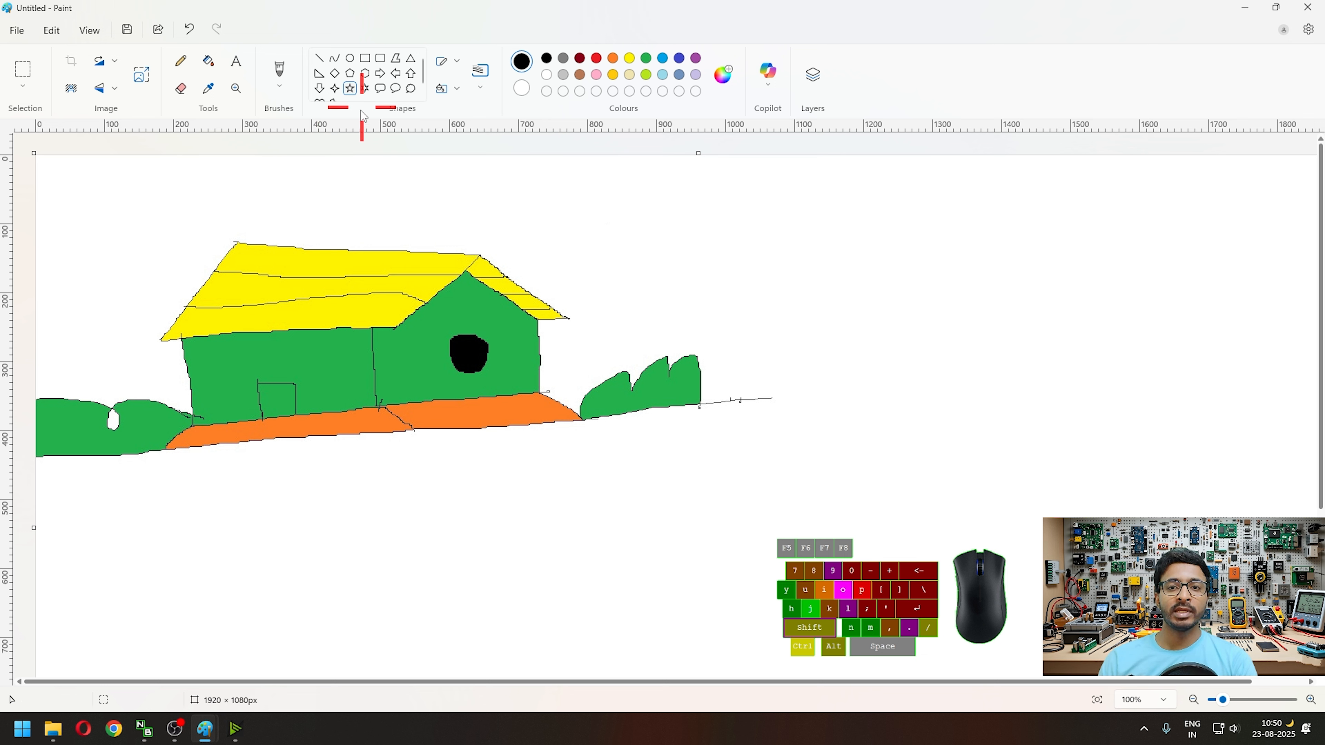
{"action": "left_click_drag", "start_coordinate": [88, 197], "coordinate": [123, 233]}
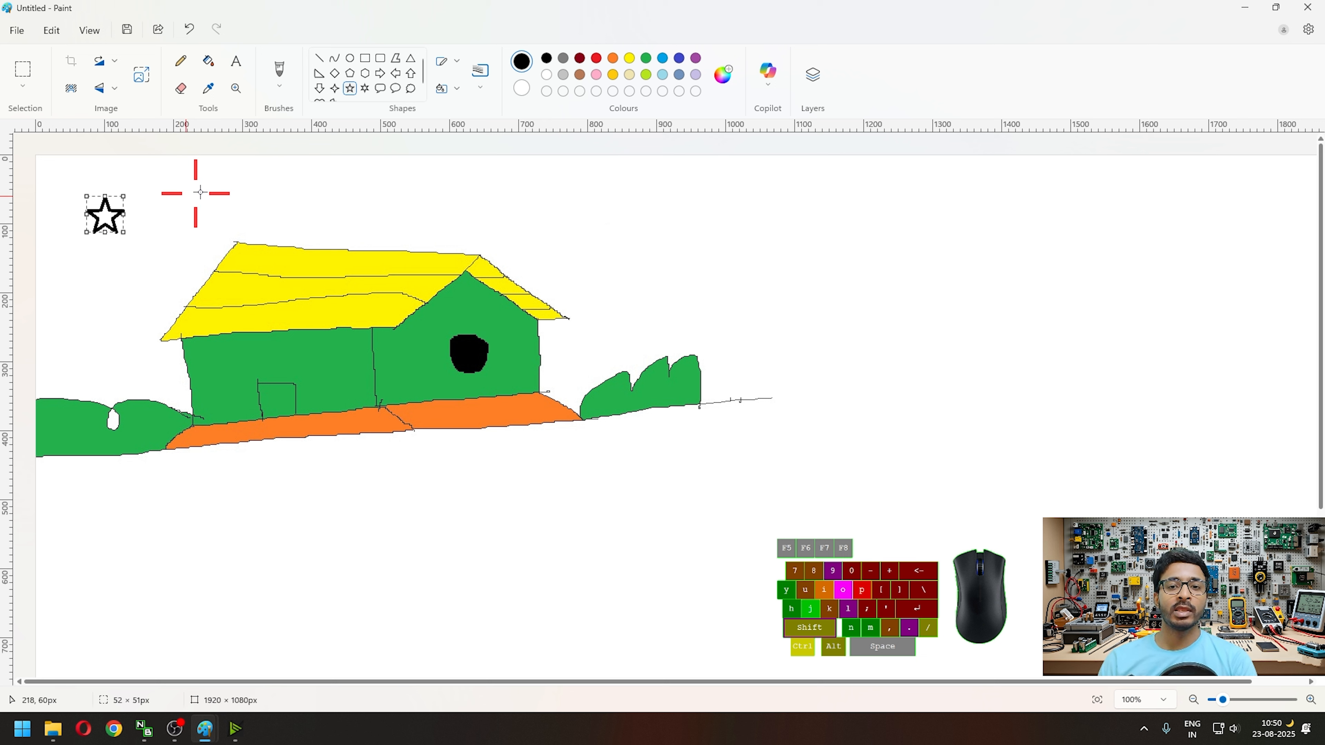
{"action": "left_click", "coordinate": [479, 79]}
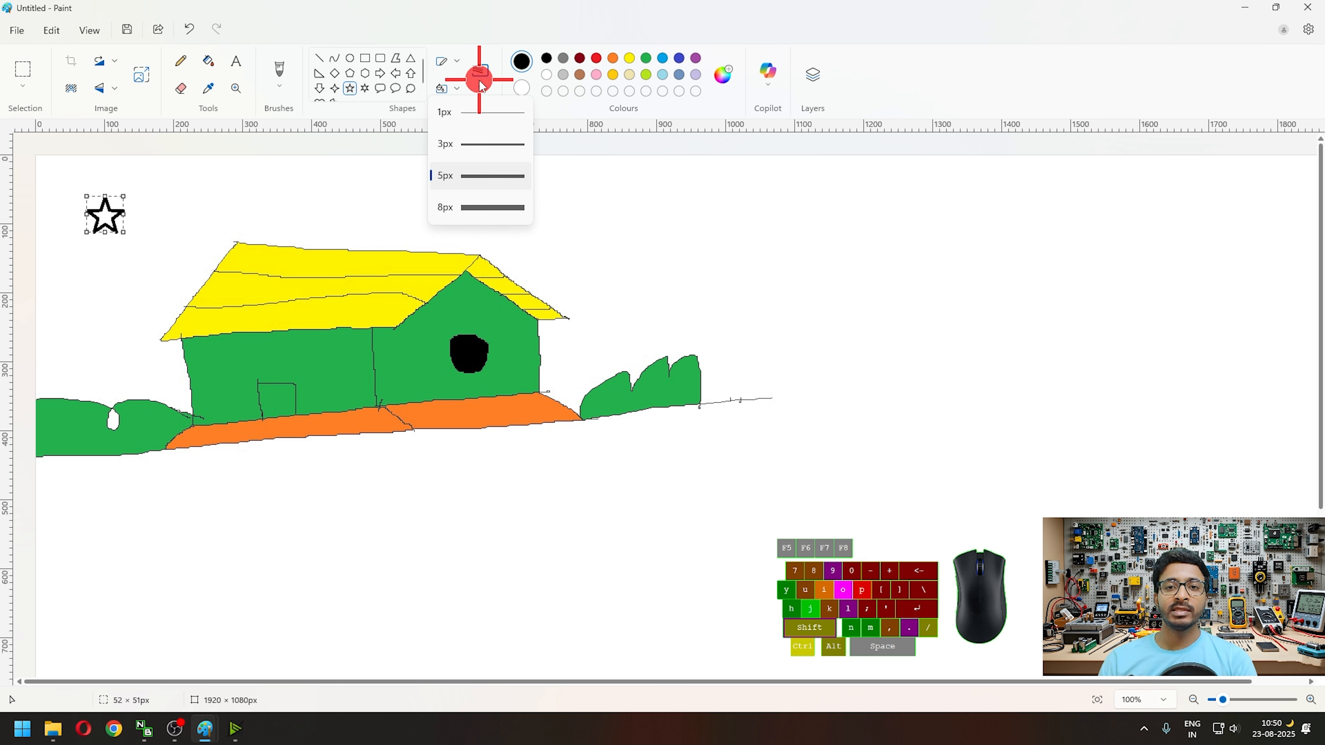
{"action": "left_click", "coordinate": [488, 111]}
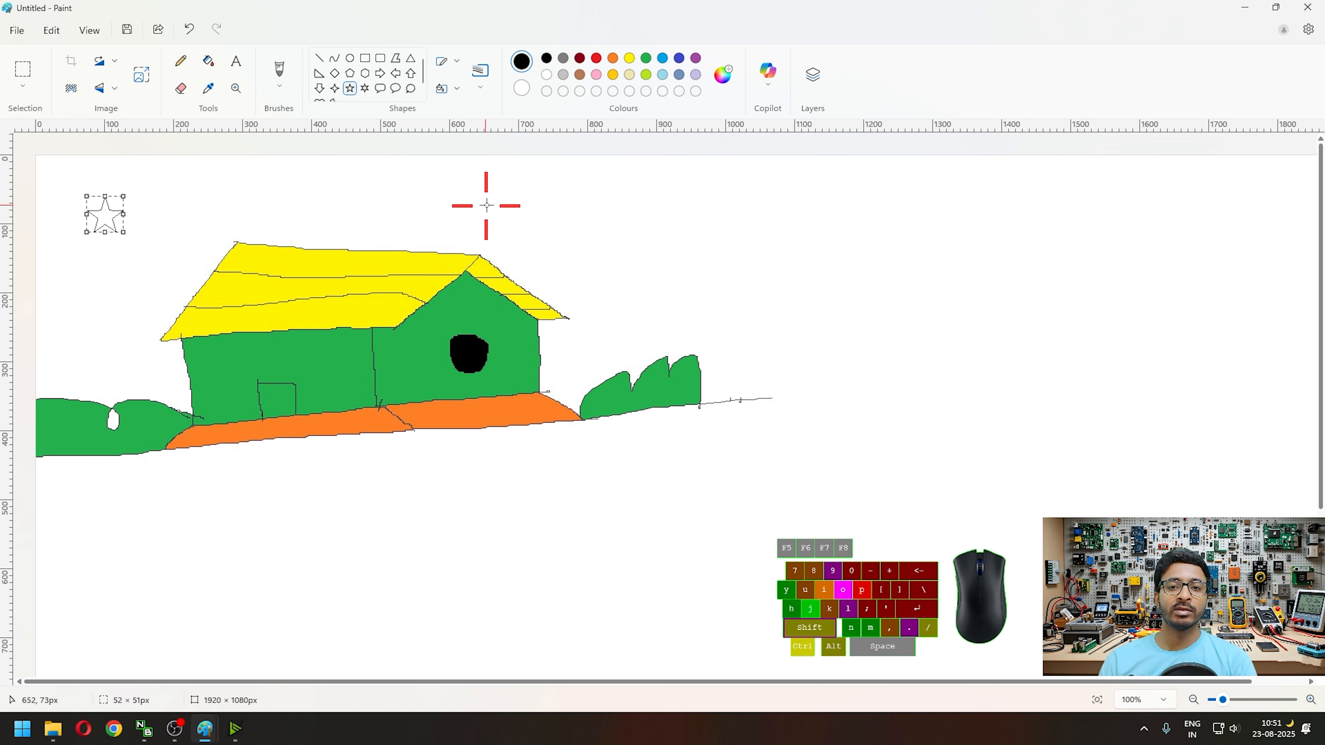
Add two more five-point stars near the right end of the roof and a rounded rectangular callout of about 194 × 133 px beside them.
{"action": "left_click_drag", "start_coordinate": [491, 191], "coordinate": [605, 255]}
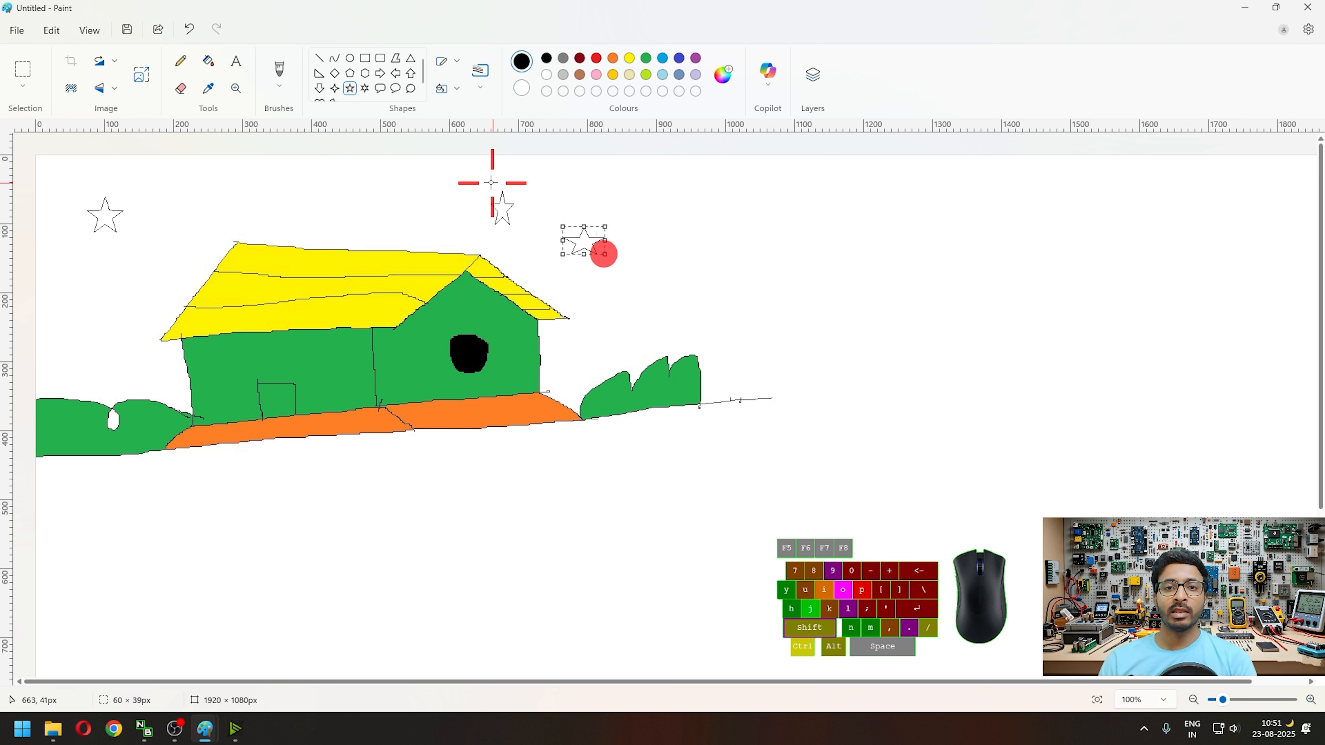
{"action": "left_click", "coordinate": [381, 88]}
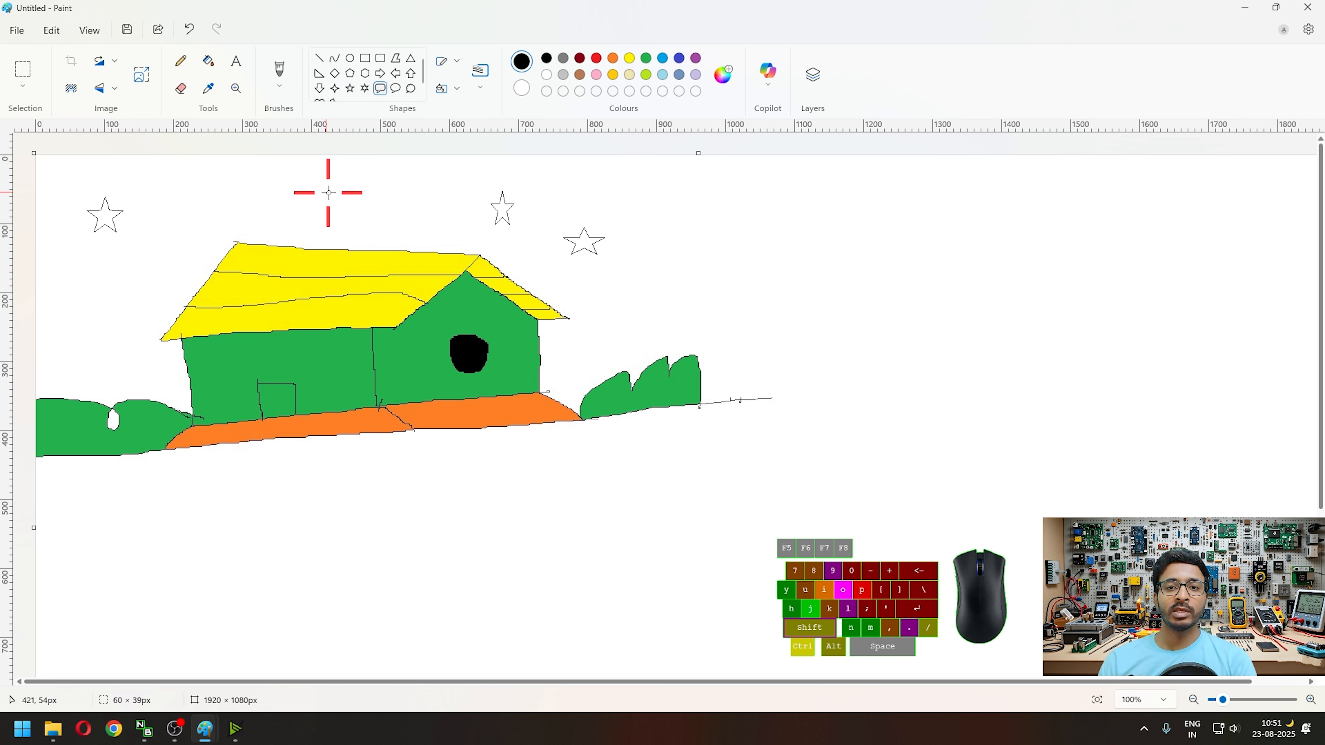
{"action": "left_click_drag", "start_coordinate": [653, 203], "coordinate": [785, 291]}
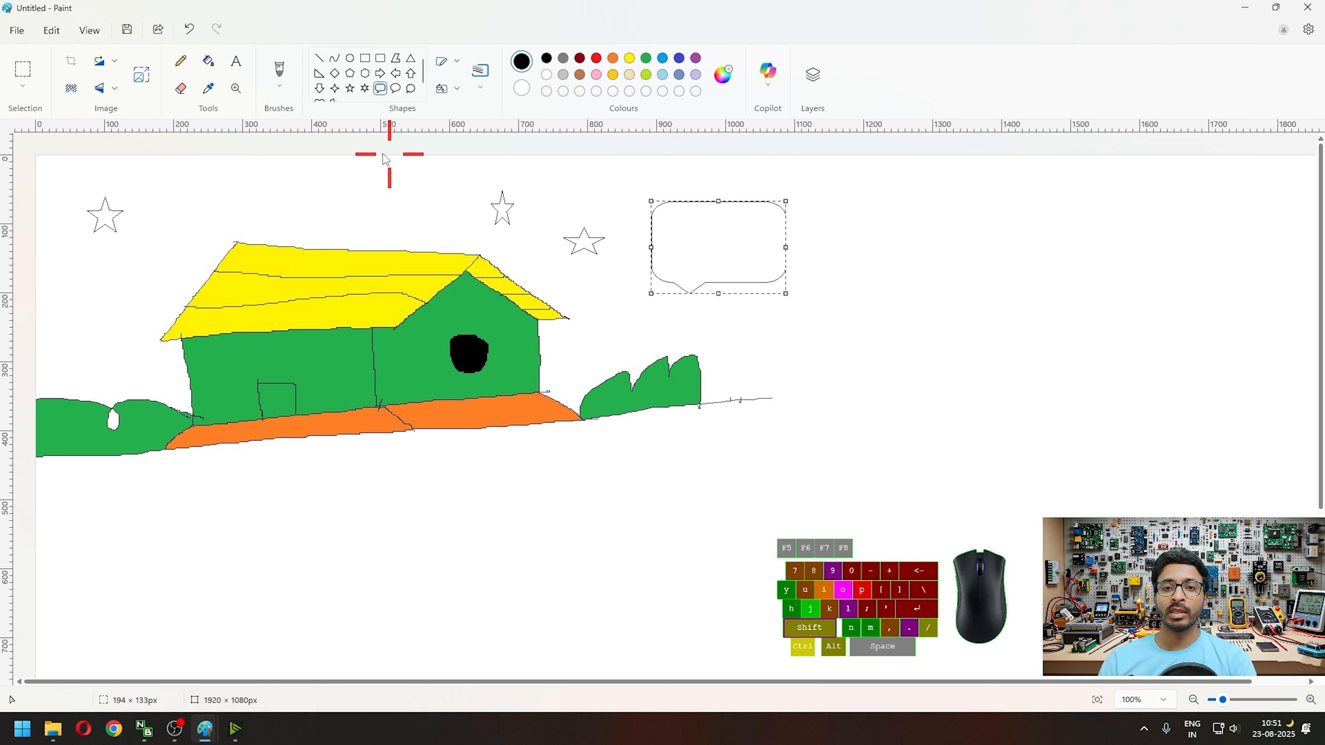
Set the text format to Segoe UI Semibold, size 14, with italic on.
{"action": "left_click", "coordinate": [236, 63]}
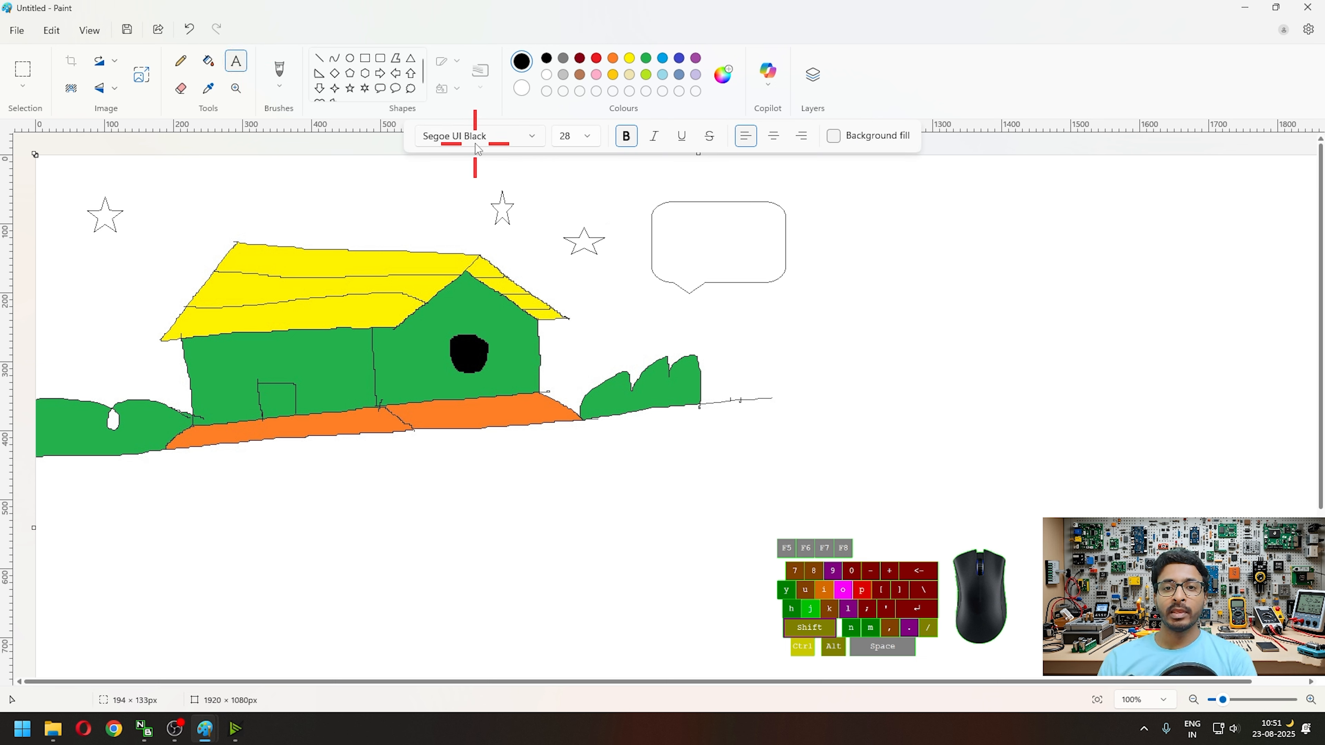
{"action": "left_click", "coordinate": [530, 138]}
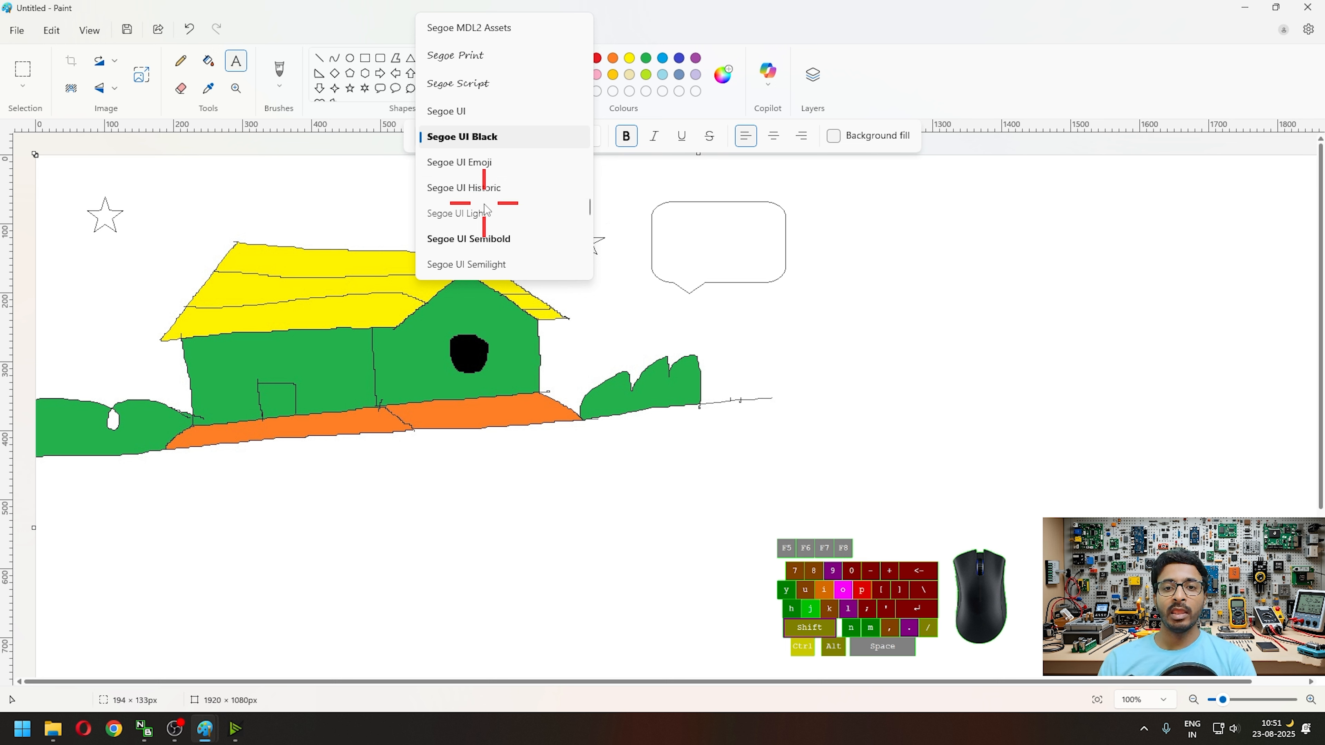
{"action": "left_click", "coordinate": [474, 240]}
{"action": "left_click", "coordinate": [583, 138]}
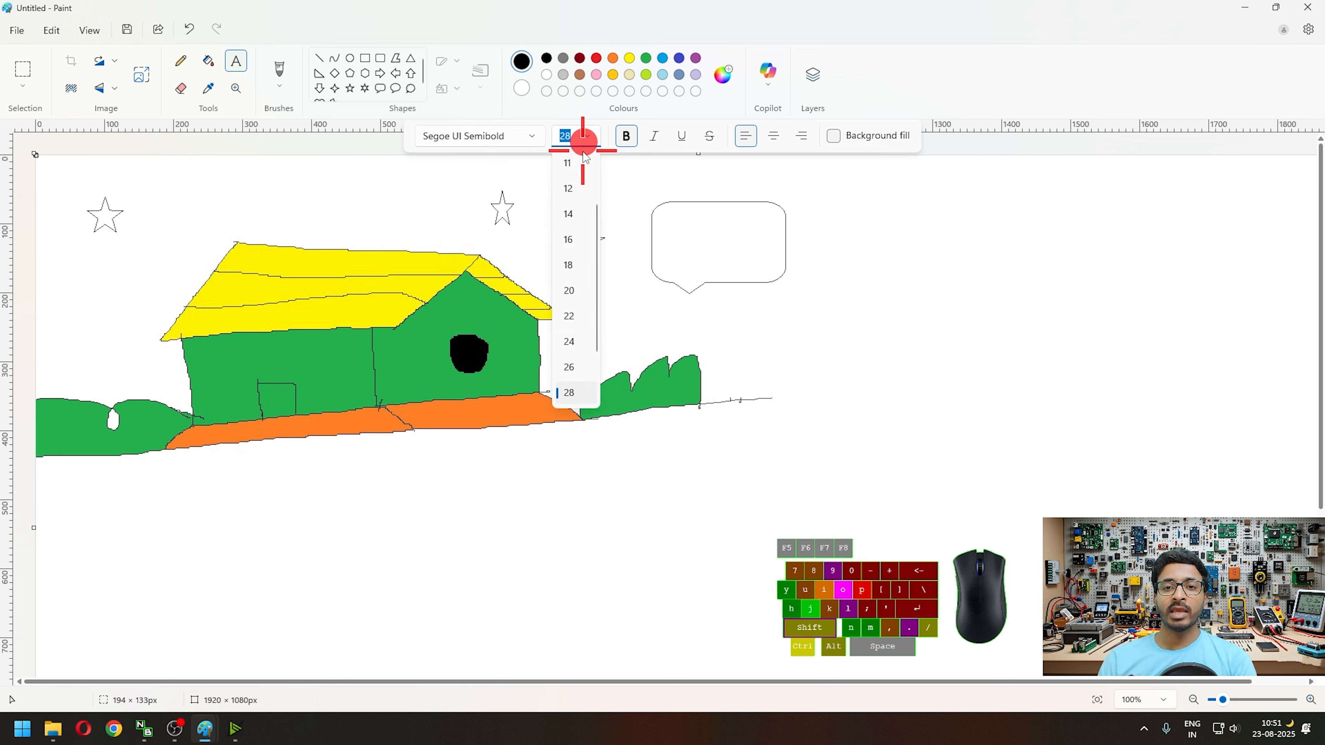
{"action": "left_click", "coordinate": [578, 215]}
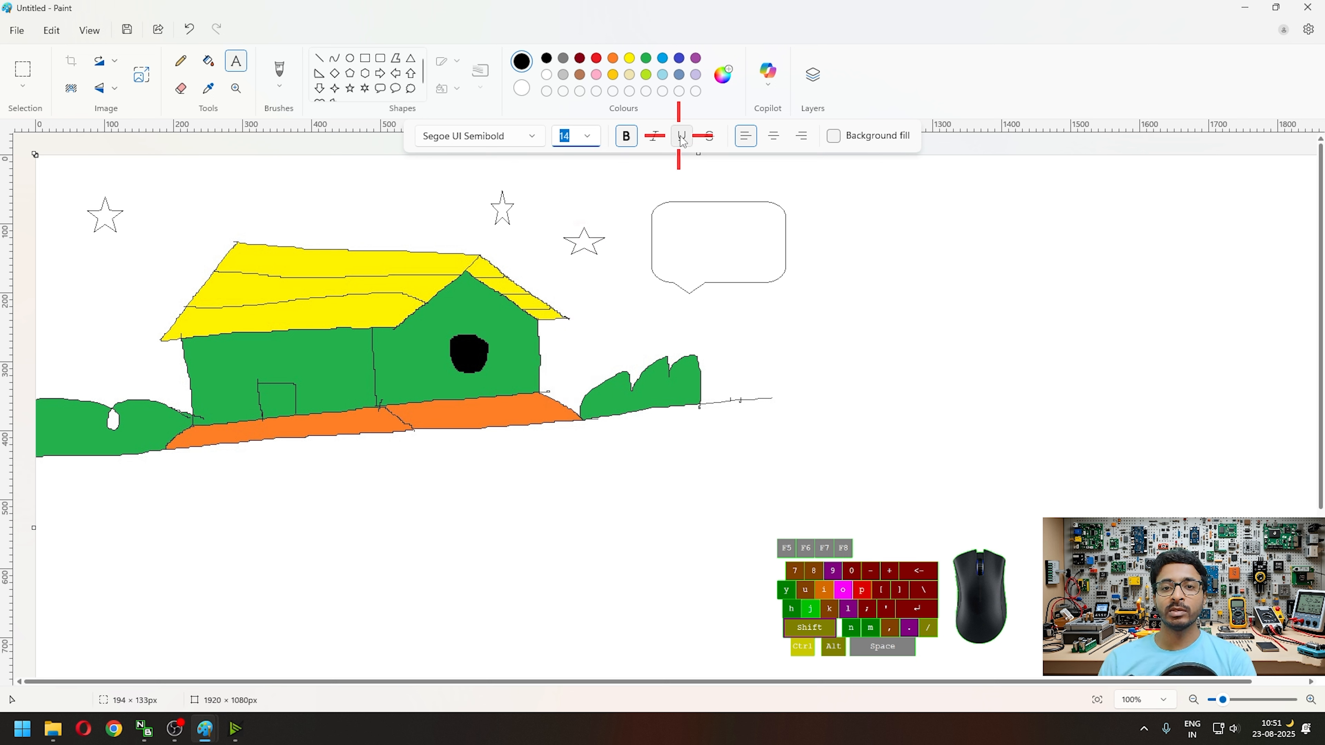
{"action": "left_click", "coordinate": [658, 139]}
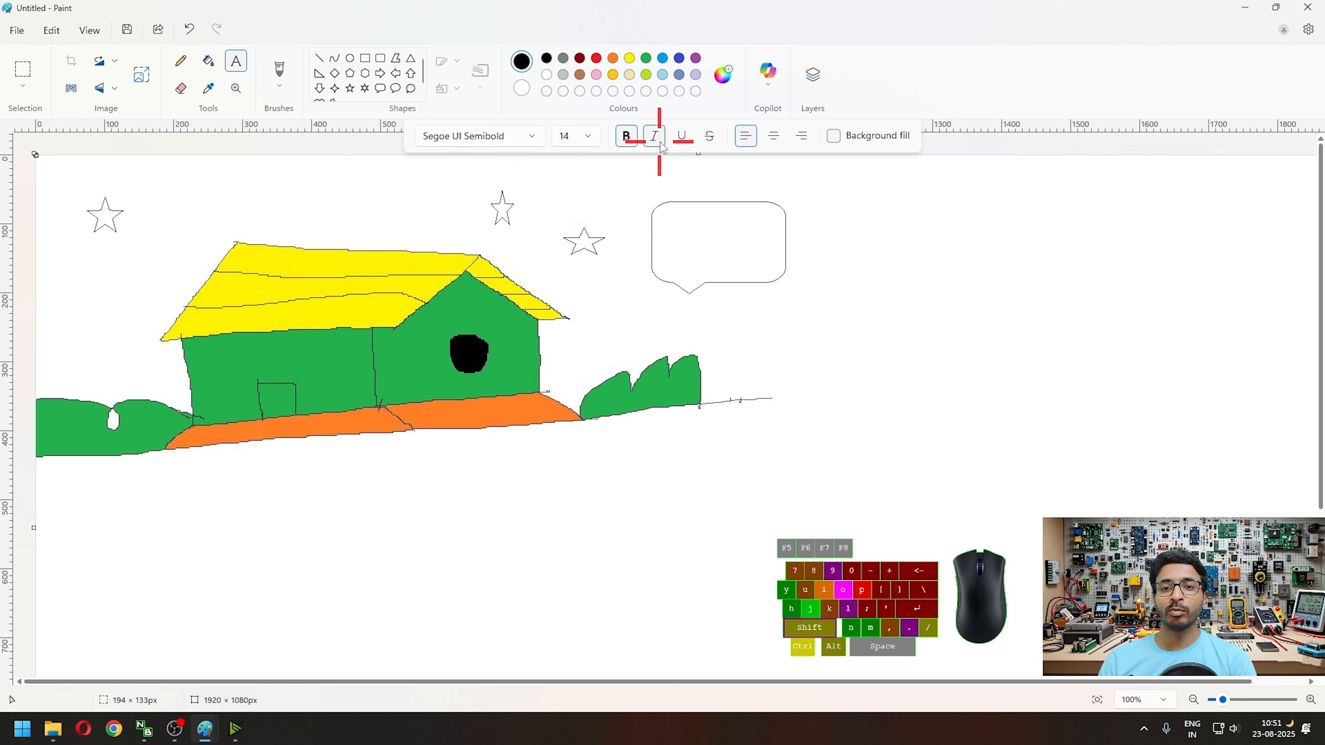
Add the text "Hi," inside the speech callout.
{"action": "left_click", "coordinate": [663, 225]}
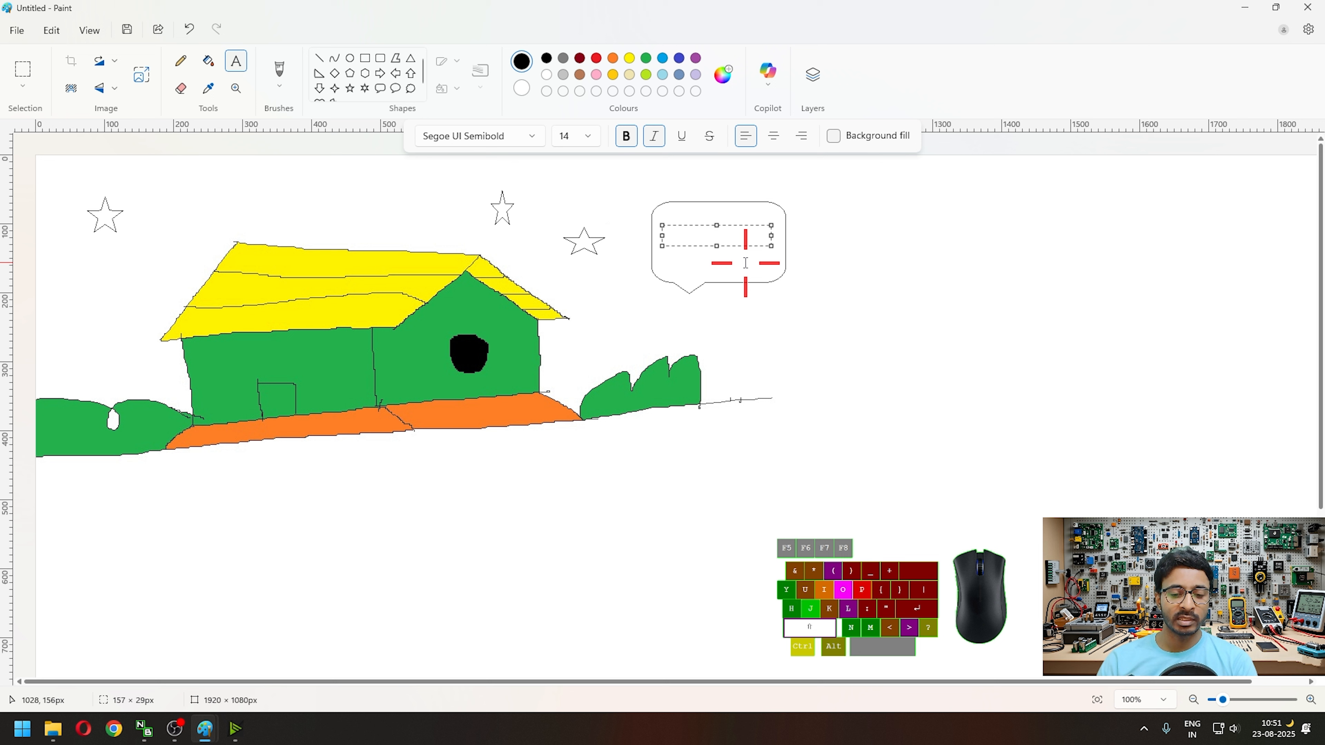
{"action": "type", "text": "Hi"}
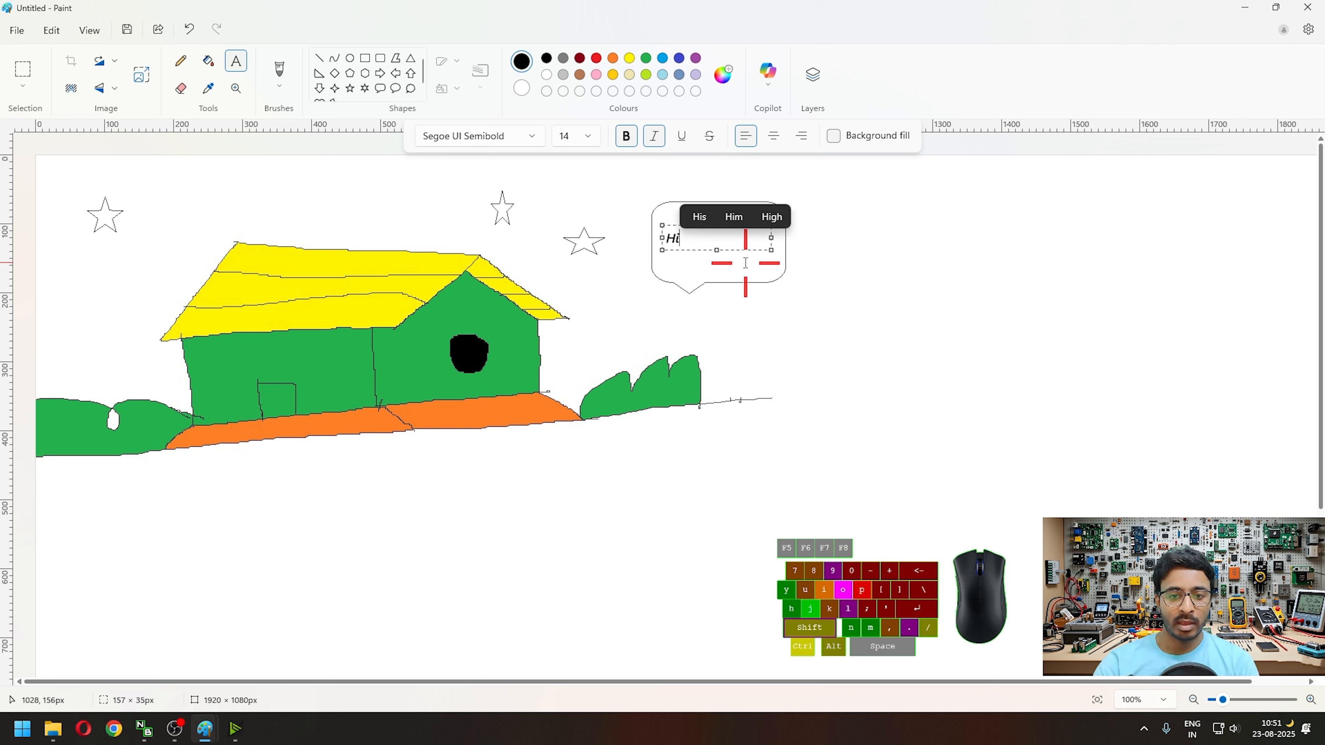
{"action": "type", "text": ","}
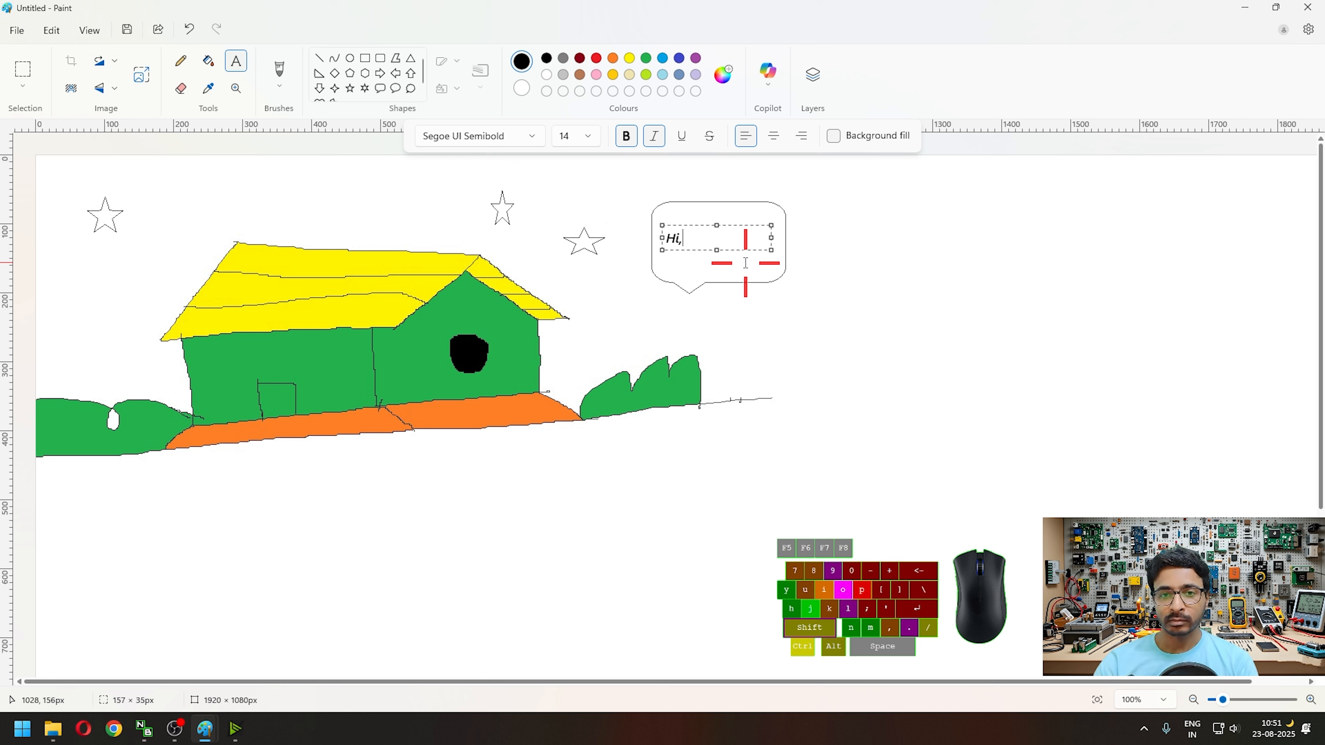
{"action": "left_click", "coordinate": [841, 256]}
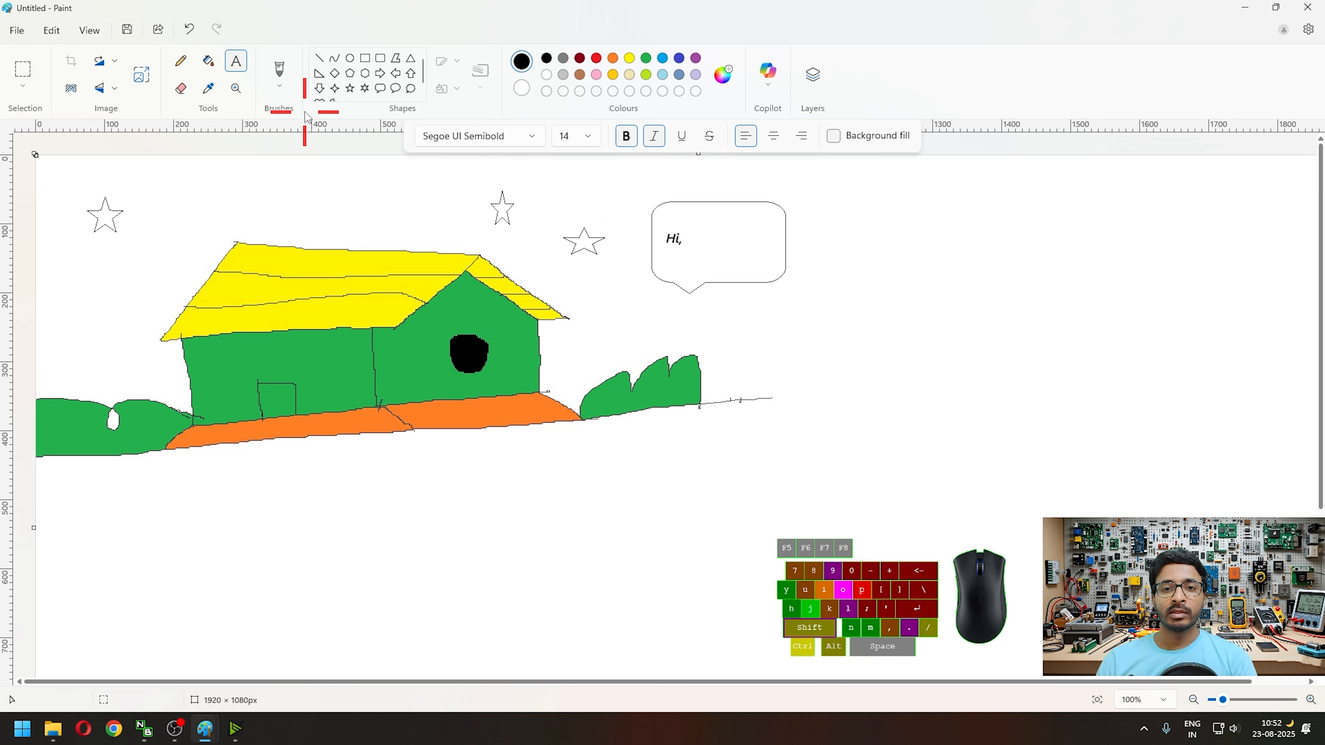
Paint black strokes with the Oil brush across the sky above the roof and through the stars.
{"action": "left_click", "coordinate": [281, 87]}
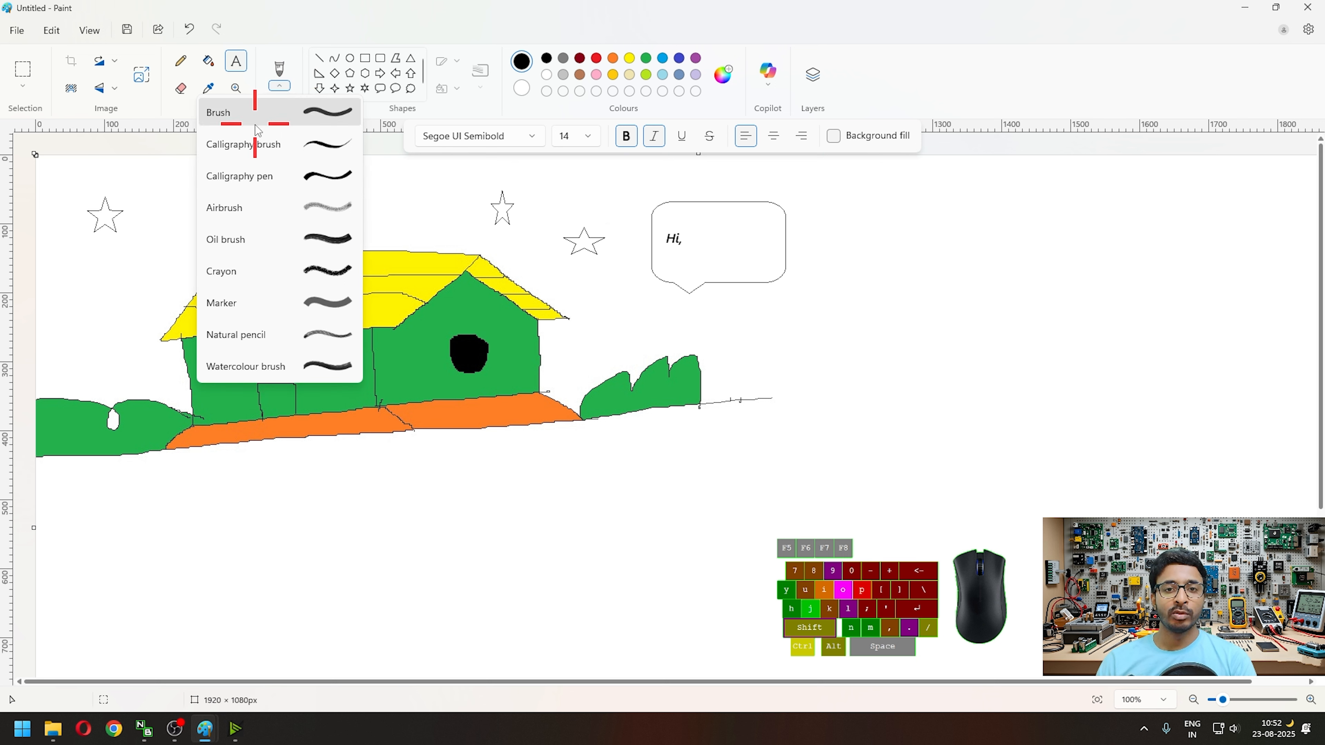
{"action": "left_click", "coordinate": [320, 240]}
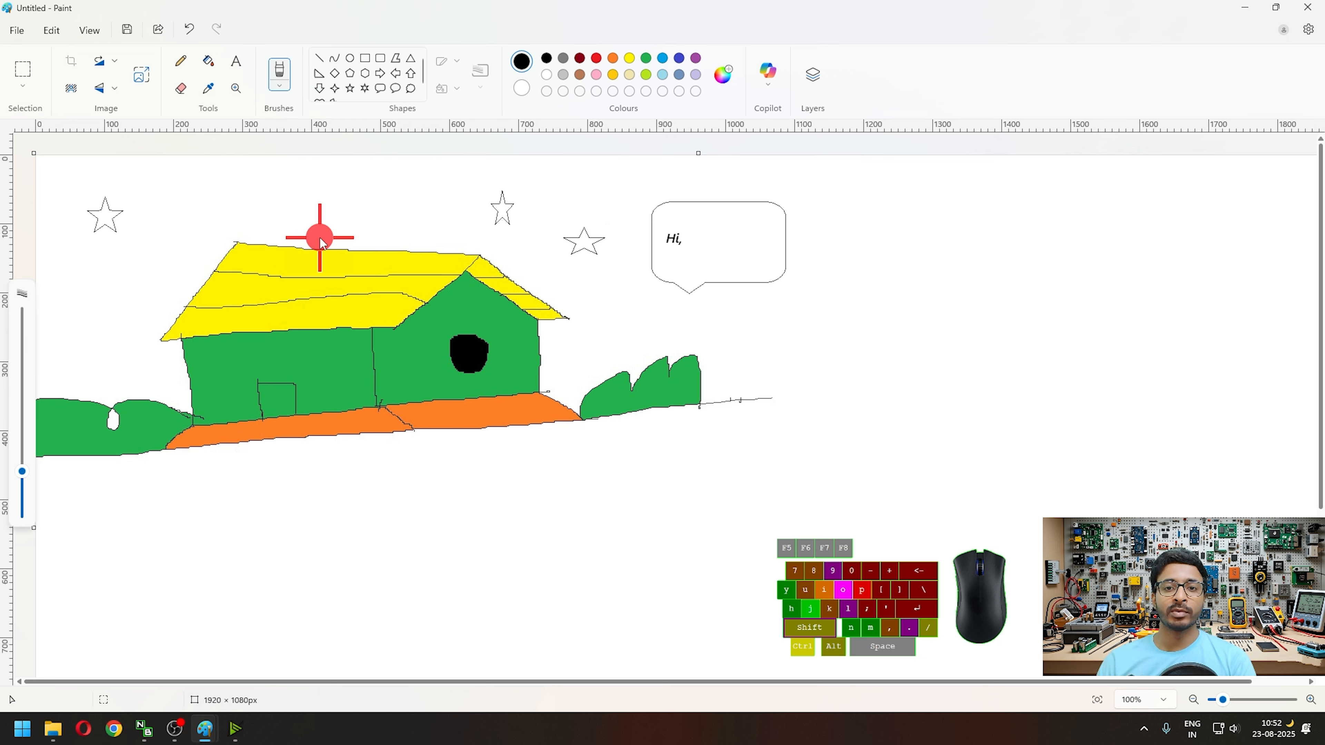
{"action": "left_click", "coordinate": [597, 59]}
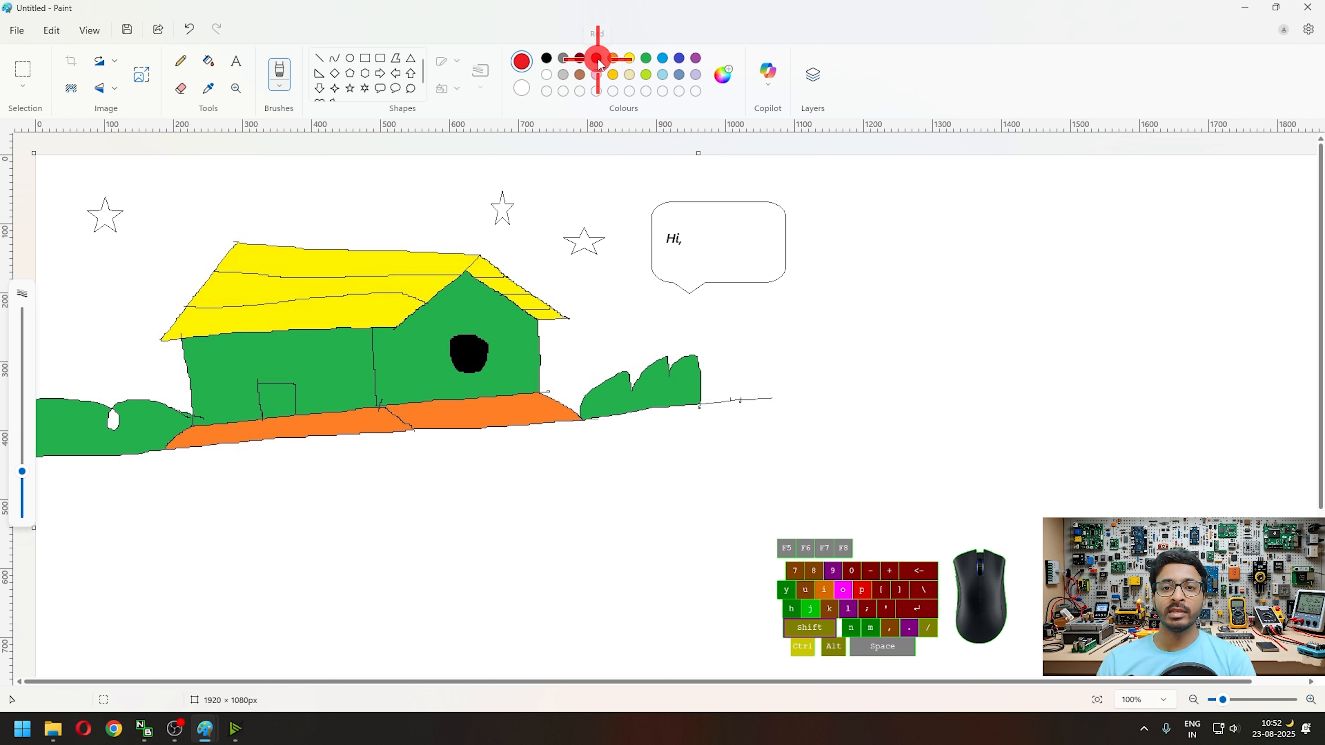
{"action": "left_click", "coordinate": [546, 58]}
{"action": "mouse_move", "coordinate": [195, 186]}
{"action": "left_mouse_down"}
{"action": "mouse_move", "coordinate": [407, 183]}
{"action": "mouse_move", "coordinate": [248, 209]}
{"action": "mouse_move", "coordinate": [390, 193]}
{"action": "mouse_move", "coordinate": [434, 205]}
{"action": "mouse_move", "coordinate": [443, 192]}
{"action": "mouse_move", "coordinate": [431, 180]}
{"action": "mouse_move", "coordinate": [403, 213]}
{"action": "mouse_move", "coordinate": [457, 190]}
{"action": "mouse_move", "coordinate": [630, 185]}
{"action": "mouse_move", "coordinate": [603, 186]}
{"action": "left_mouse_up"}
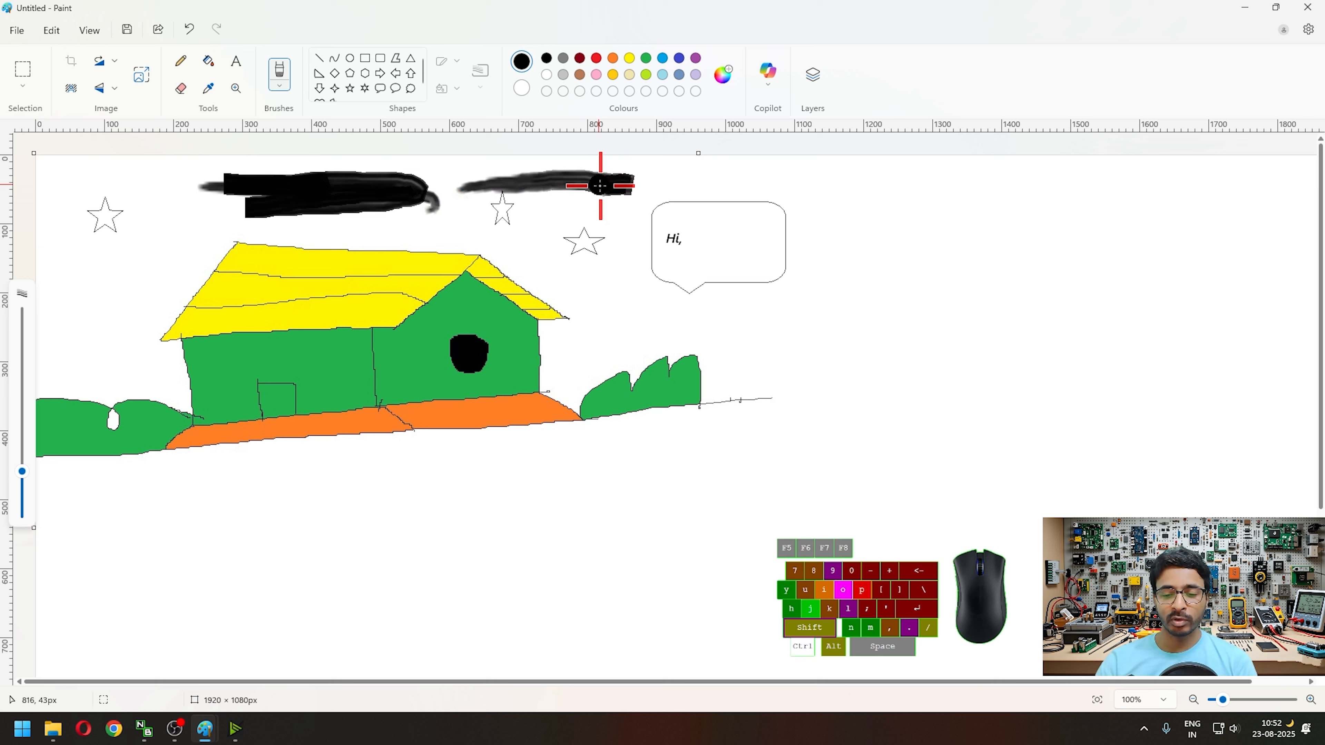
Enlarge the oil brush and cover the sky, the callout and the area below the house with broad black strokes.
{"action": "key", "text": "ctrl+plus"}
{"action": "key", "text": "ctrl+plus"}
{"action": "key", "text": "ctrl+plus"}
{"action": "key", "text": "ctrl+plus"}
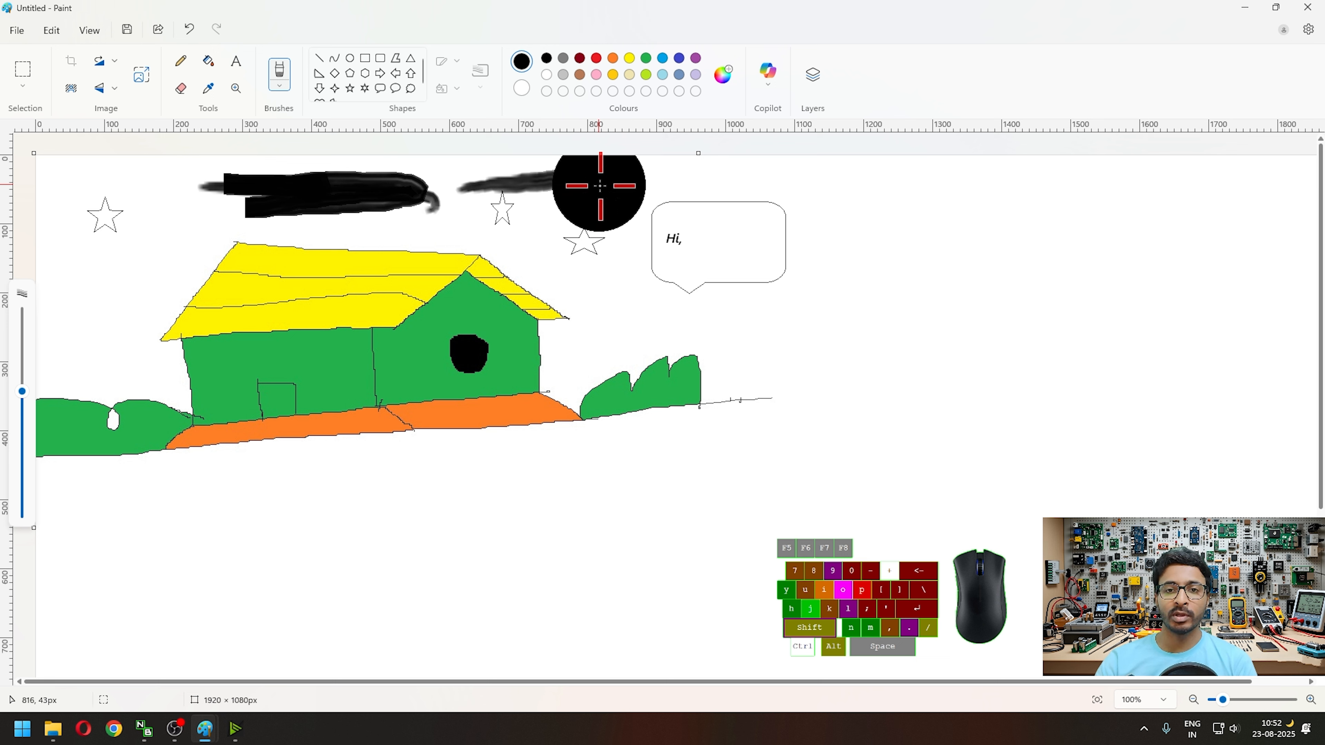
{"action": "mouse_move", "coordinate": [932, 198]}
{"action": "left_mouse_down"}
{"action": "mouse_move", "coordinate": [1059, 275]}
{"action": "mouse_move", "coordinate": [1090, 358]}
{"action": "mouse_move", "coordinate": [844, 527]}
{"action": "mouse_move", "coordinate": [435, 591]}
{"action": "mouse_move", "coordinate": [917, 482]}
{"action": "mouse_move", "coordinate": [858, 280]}
{"action": "mouse_move", "coordinate": [1185, 201]}
{"action": "mouse_move", "coordinate": [1218, 328]}
{"action": "mouse_move", "coordinate": [1138, 249]}
{"action": "mouse_move", "coordinate": [792, 184]}
{"action": "mouse_move", "coordinate": [698, 296]}
{"action": "mouse_move", "coordinate": [414, 213]}
{"action": "mouse_move", "coordinate": [531, 248]}
{"action": "left_mouse_up"}
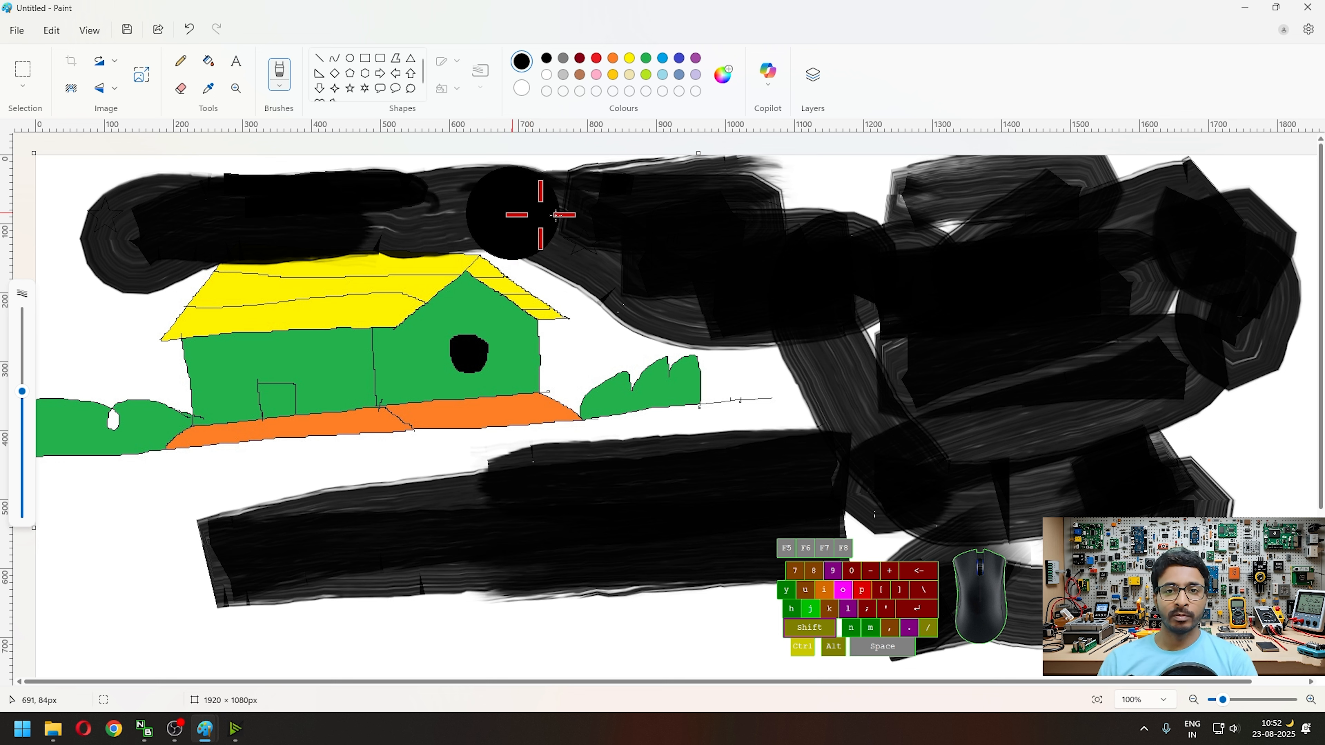
Paint more broad black oil strokes between the existing dark patches and beside the house's roof.
{"action": "mouse_move", "coordinate": [833, 200]}
{"action": "left_mouse_down"}
{"action": "mouse_move", "coordinate": [937, 236]}
{"action": "mouse_move", "coordinate": [893, 340]}
{"action": "mouse_move", "coordinate": [843, 378]}
{"action": "mouse_move", "coordinate": [807, 384]}
{"action": "mouse_move", "coordinate": [736, 358]}
{"action": "mouse_move", "coordinate": [737, 333]}
{"action": "mouse_move", "coordinate": [787, 342]}
{"action": "mouse_move", "coordinate": [768, 445]}
{"action": "mouse_move", "coordinate": [741, 398]}
{"action": "mouse_move", "coordinate": [732, 266]}
{"action": "left_mouse_up"}
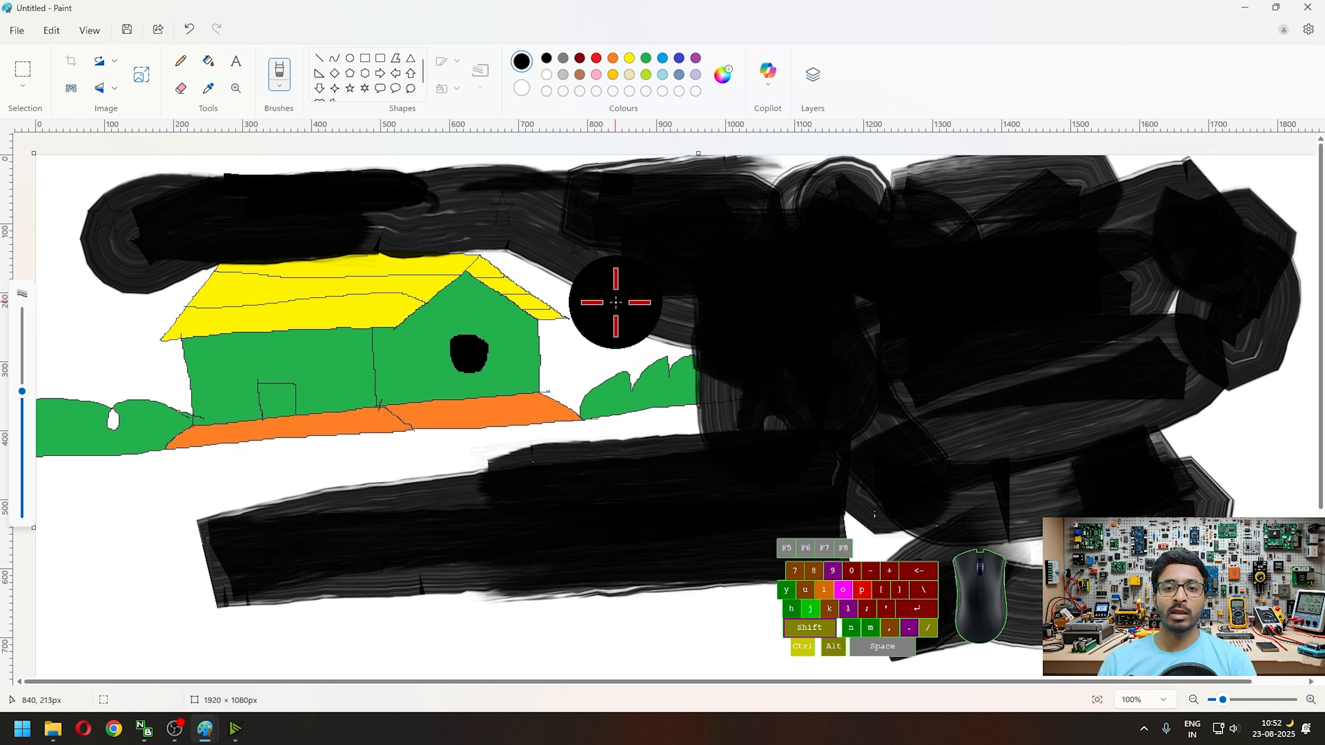
{"action": "mouse_move", "coordinate": [615, 302]}
{"action": "left_mouse_down"}
{"action": "mouse_move", "coordinate": [503, 210]}
{"action": "mouse_move", "coordinate": [646, 281]}
{"action": "left_mouse_up"}
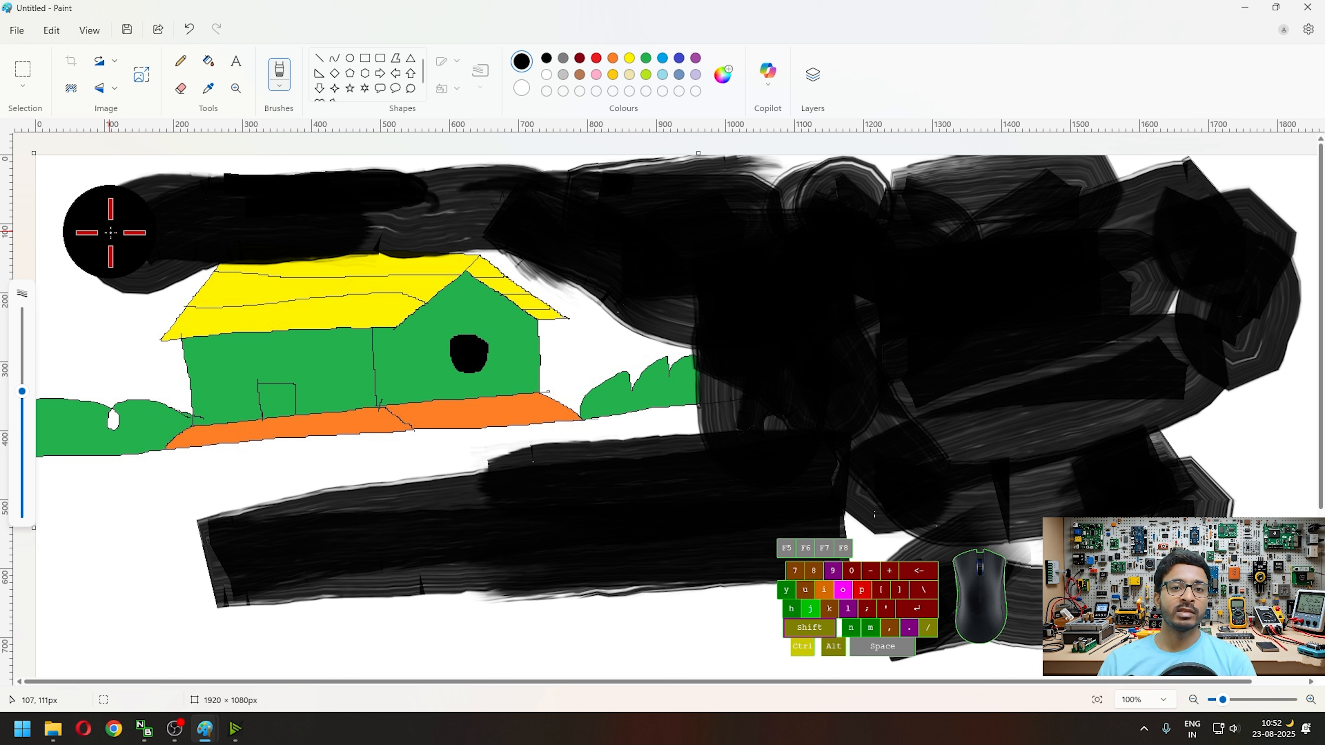
Start a new blank canvas and discard the unsaved house drawing.
{"action": "left_click", "coordinate": [18, 31]}
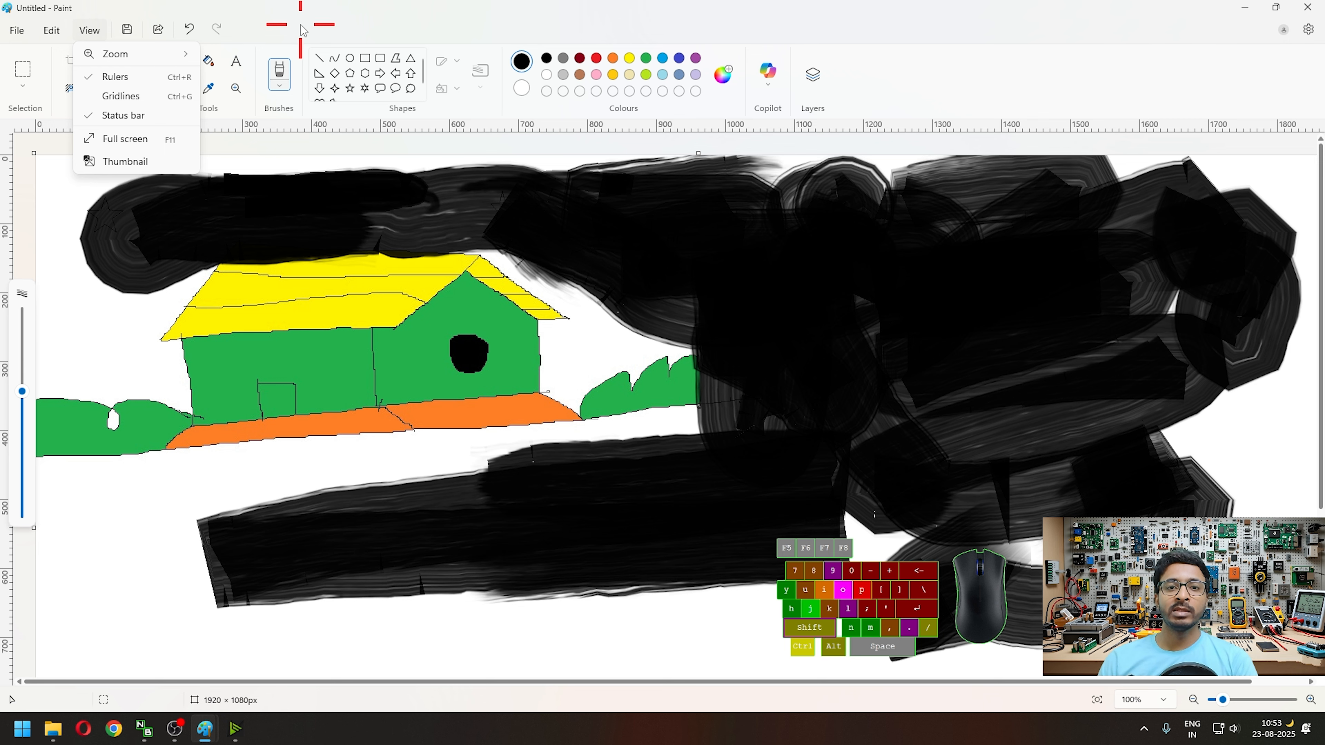
{"action": "left_click", "coordinate": [17, 30]}
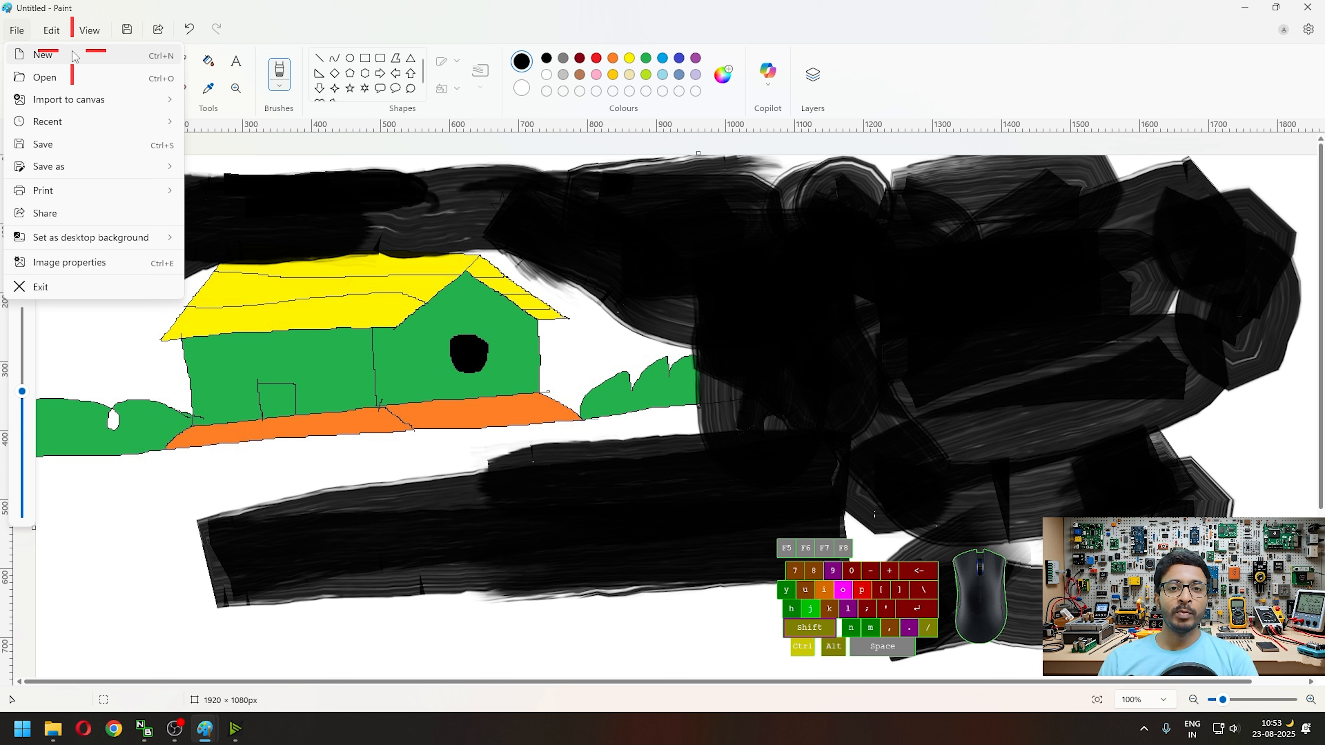
{"action": "left_click", "coordinate": [35, 55]}
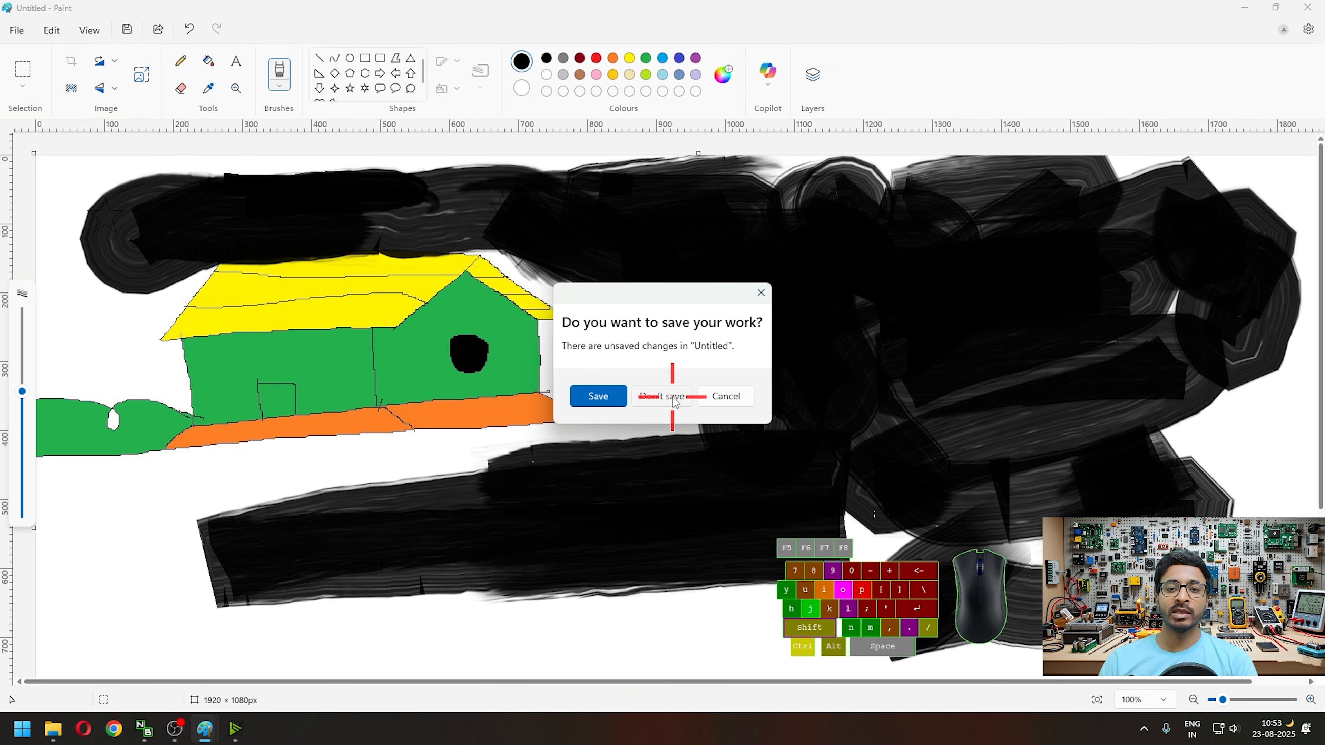
{"action": "left_click", "coordinate": [672, 395]}
{"action": "left_click", "coordinate": [564, 312]}
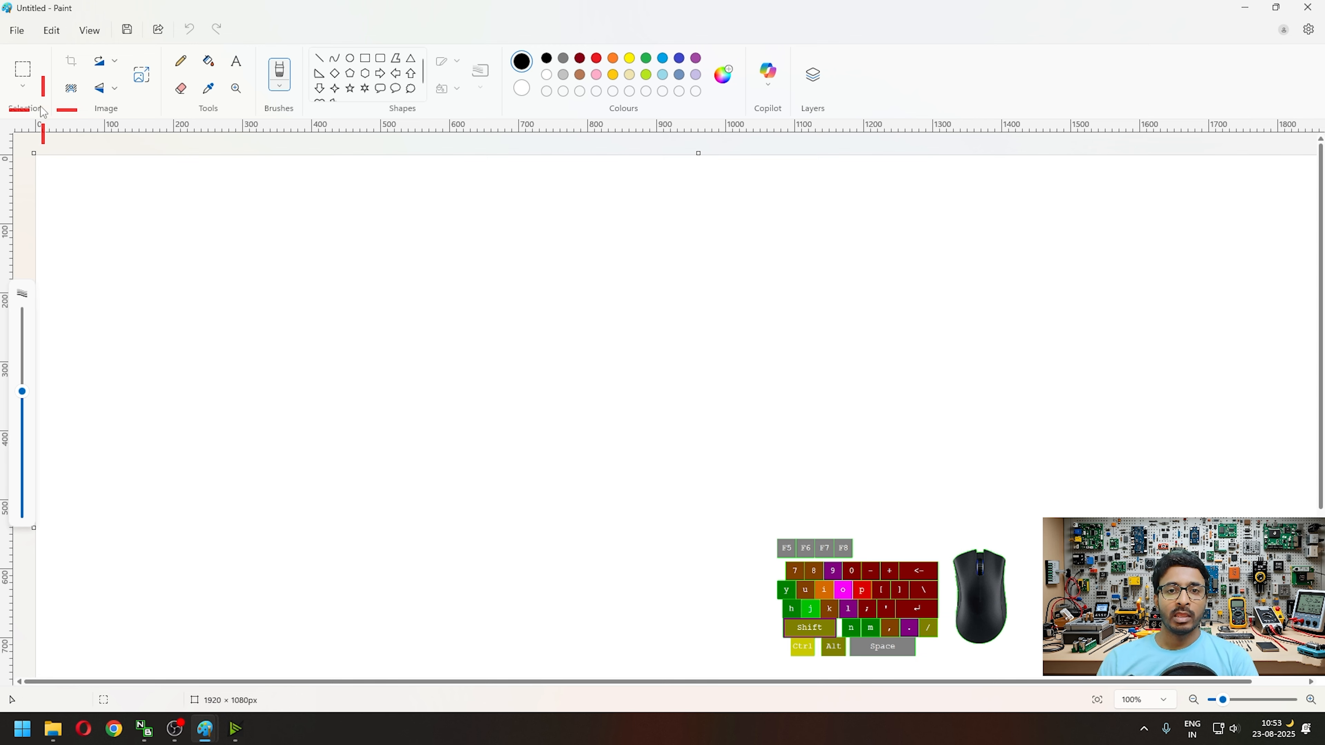
Import "ChatGPT Image Aug 19, 2025, 05_42_53 PM.png" from Graphics (D:) onto the canvas, viewing the folder as large icons.
{"action": "left_click", "coordinate": [16, 31]}
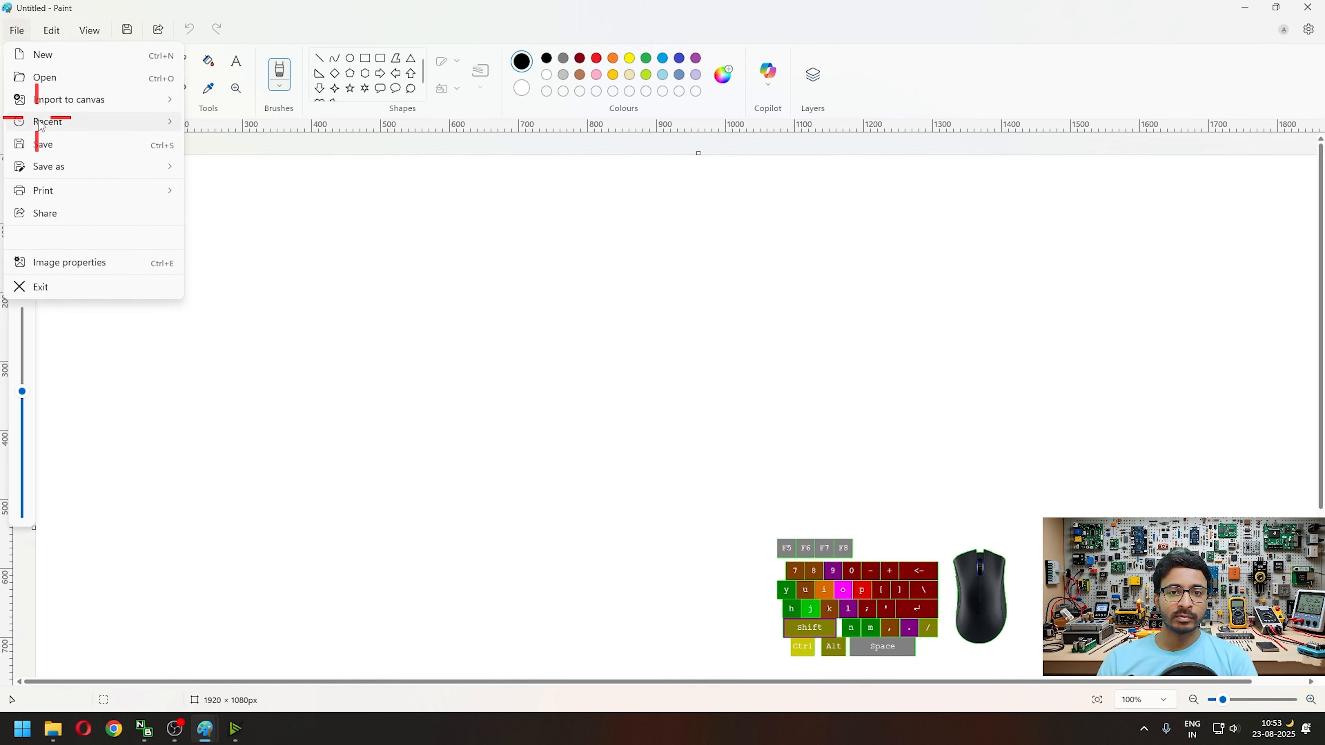
{"action": "mouse_move", "coordinate": [94, 107]}
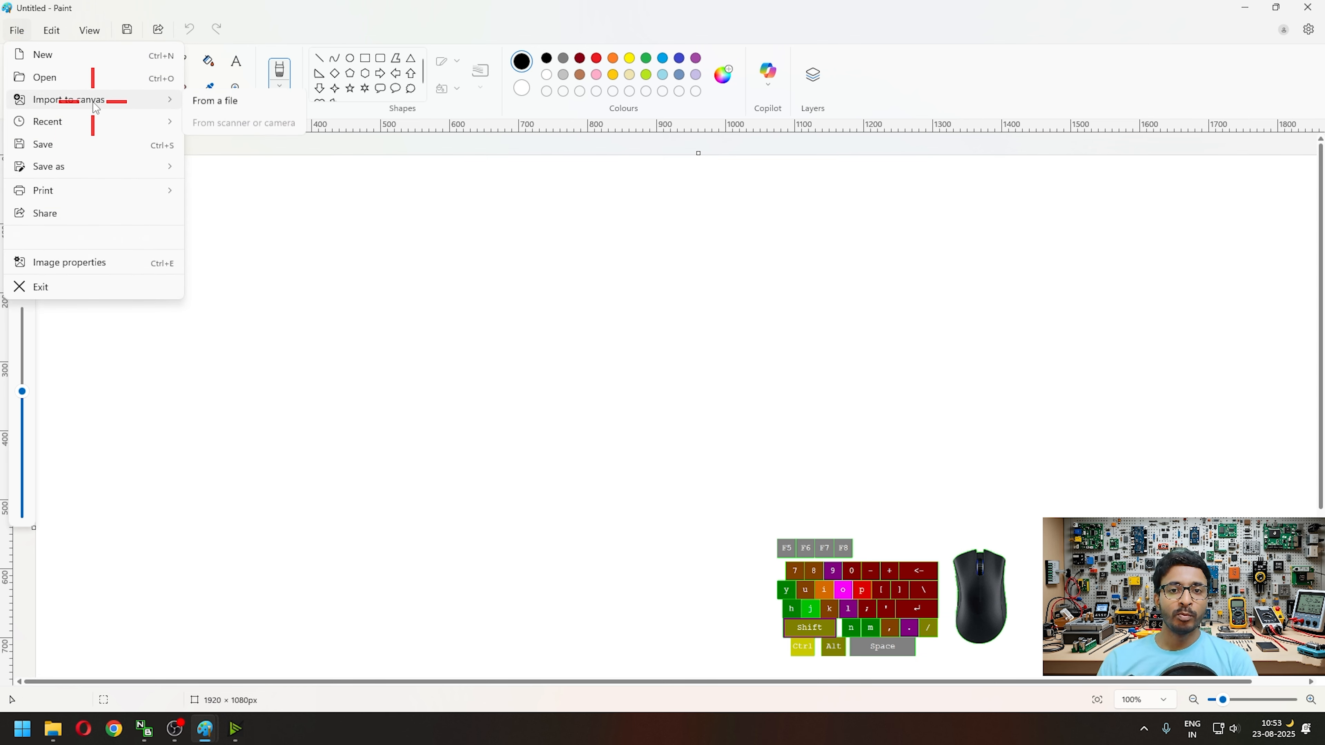
{"action": "left_click", "coordinate": [218, 106]}
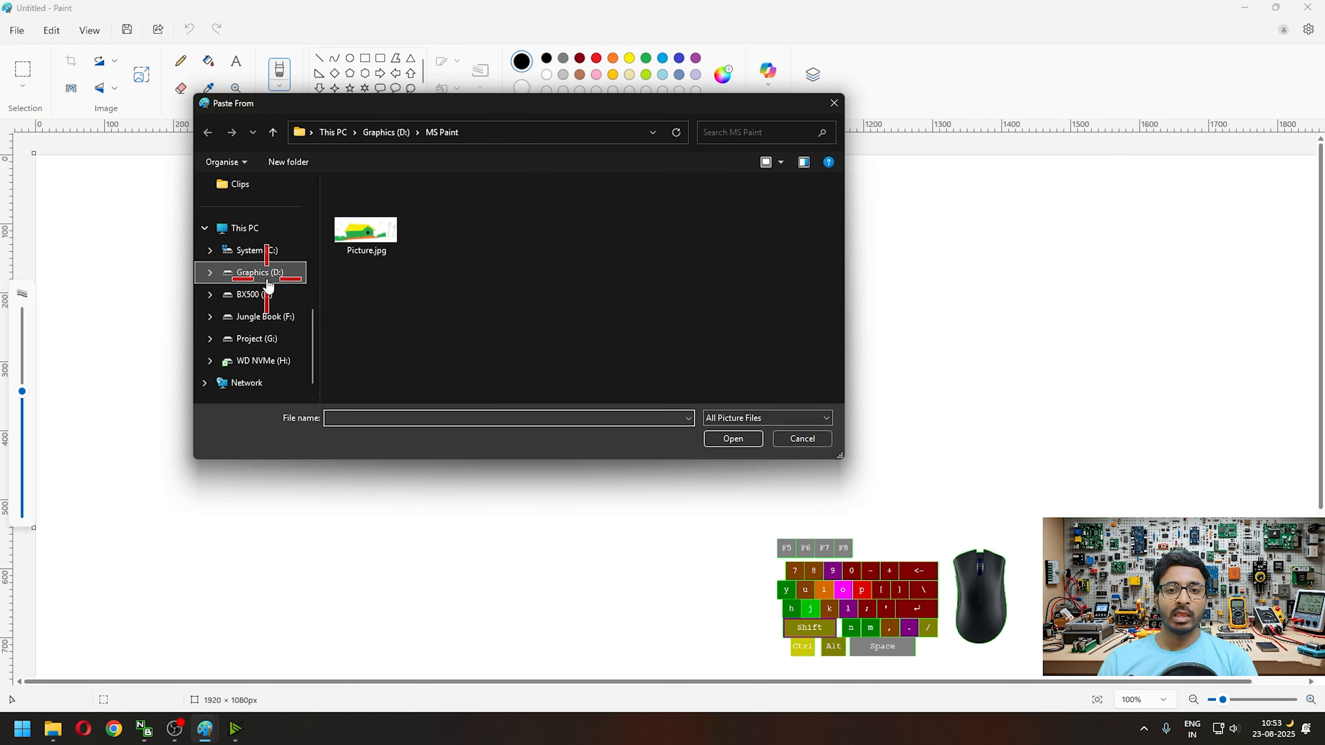
{"action": "left_click", "coordinate": [264, 280]}
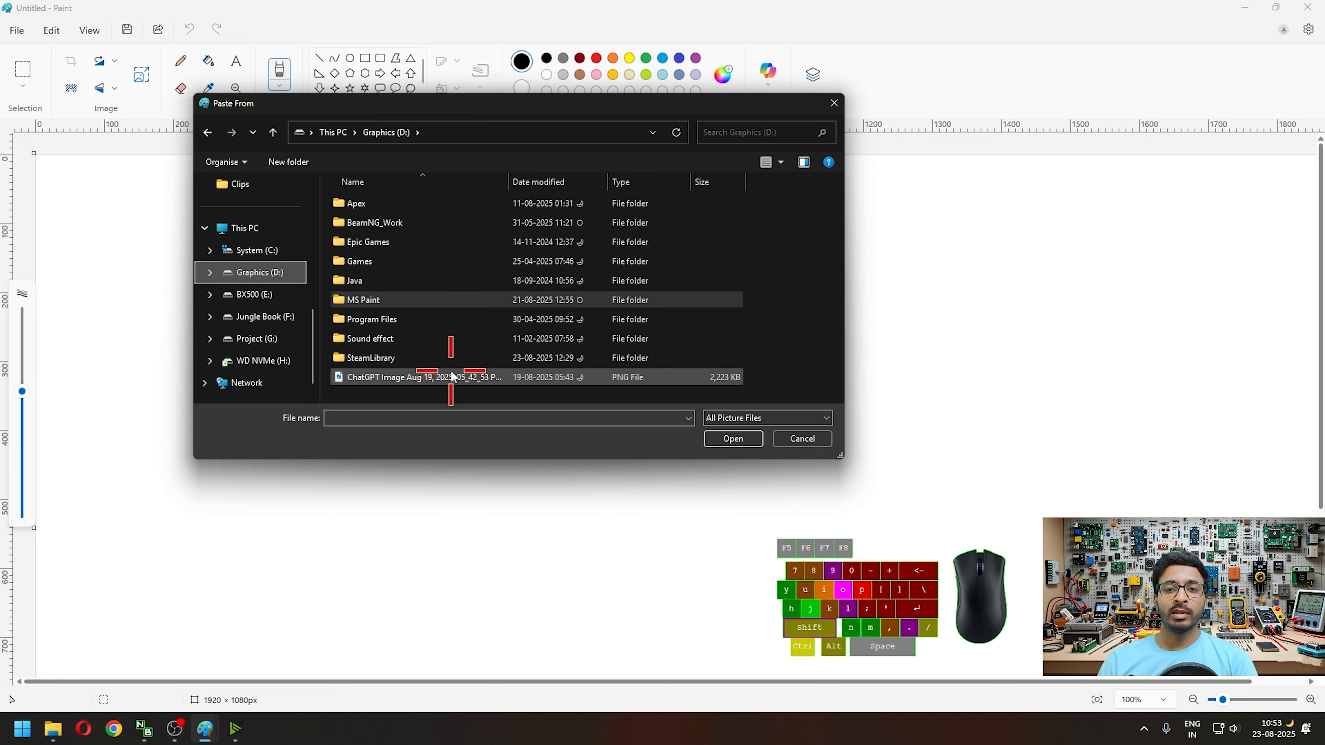
{"action": "left_click", "coordinate": [452, 376]}
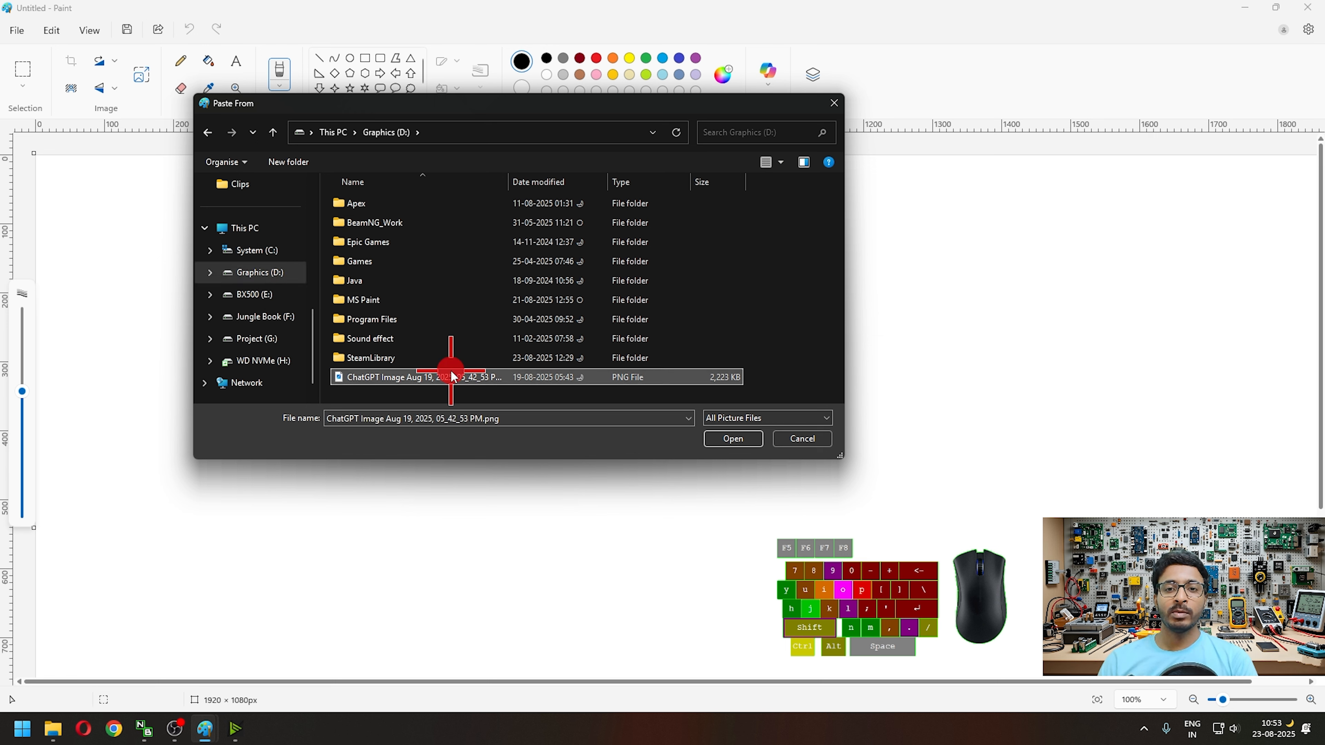
{"action": "left_click", "coordinate": [781, 163]}
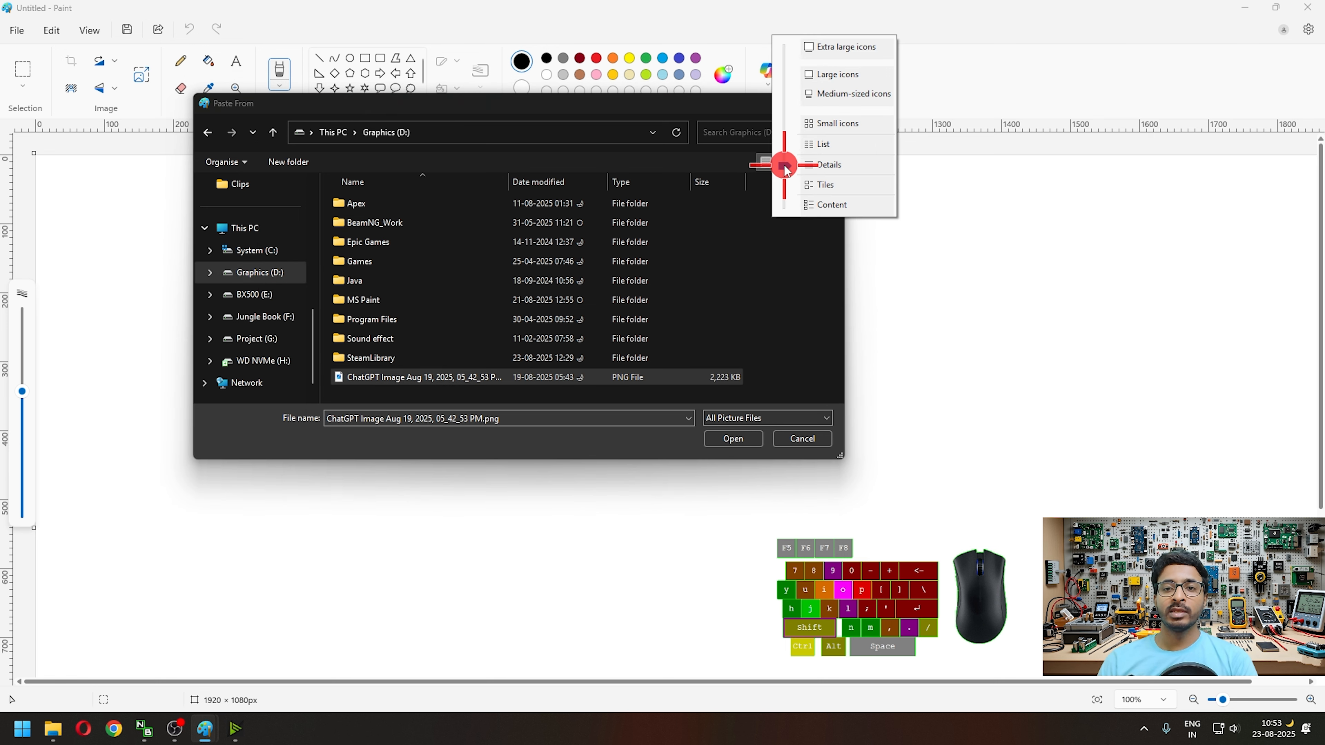
{"action": "left_click", "coordinate": [844, 77]}
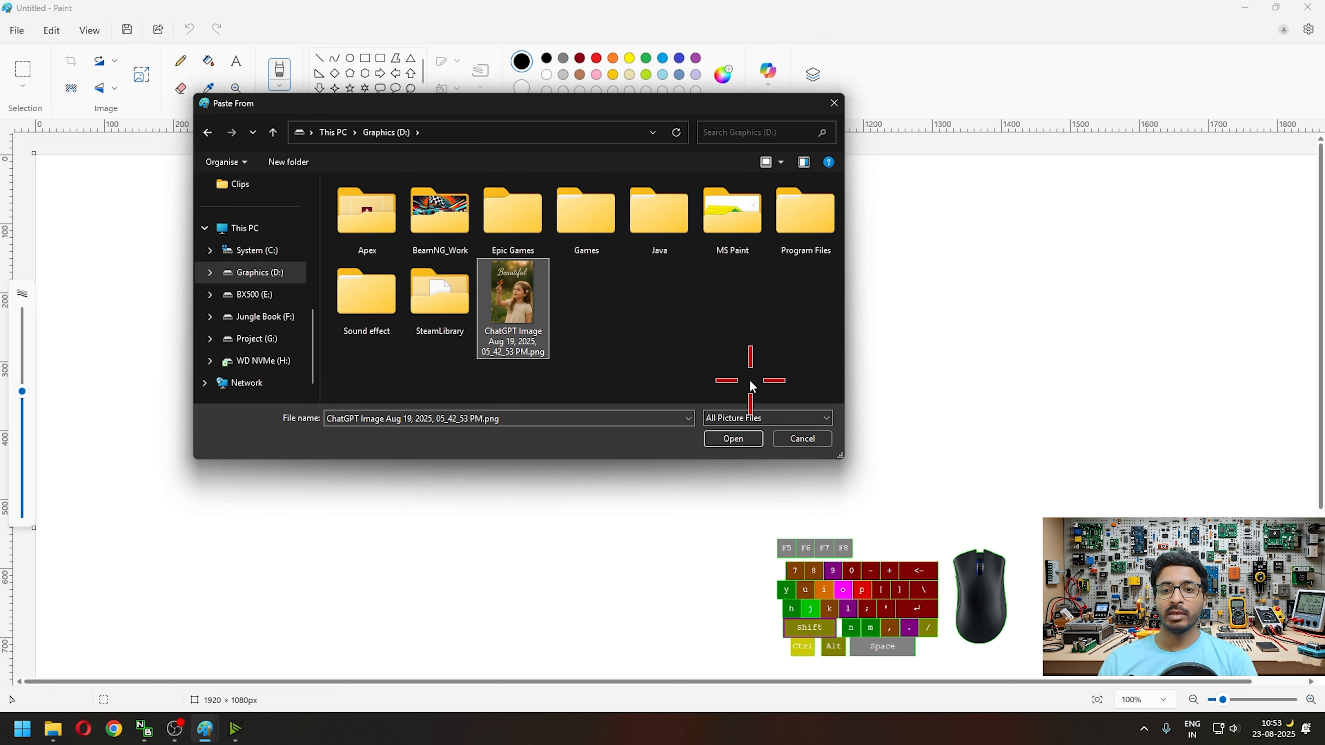
{"action": "left_click", "coordinate": [733, 439]}
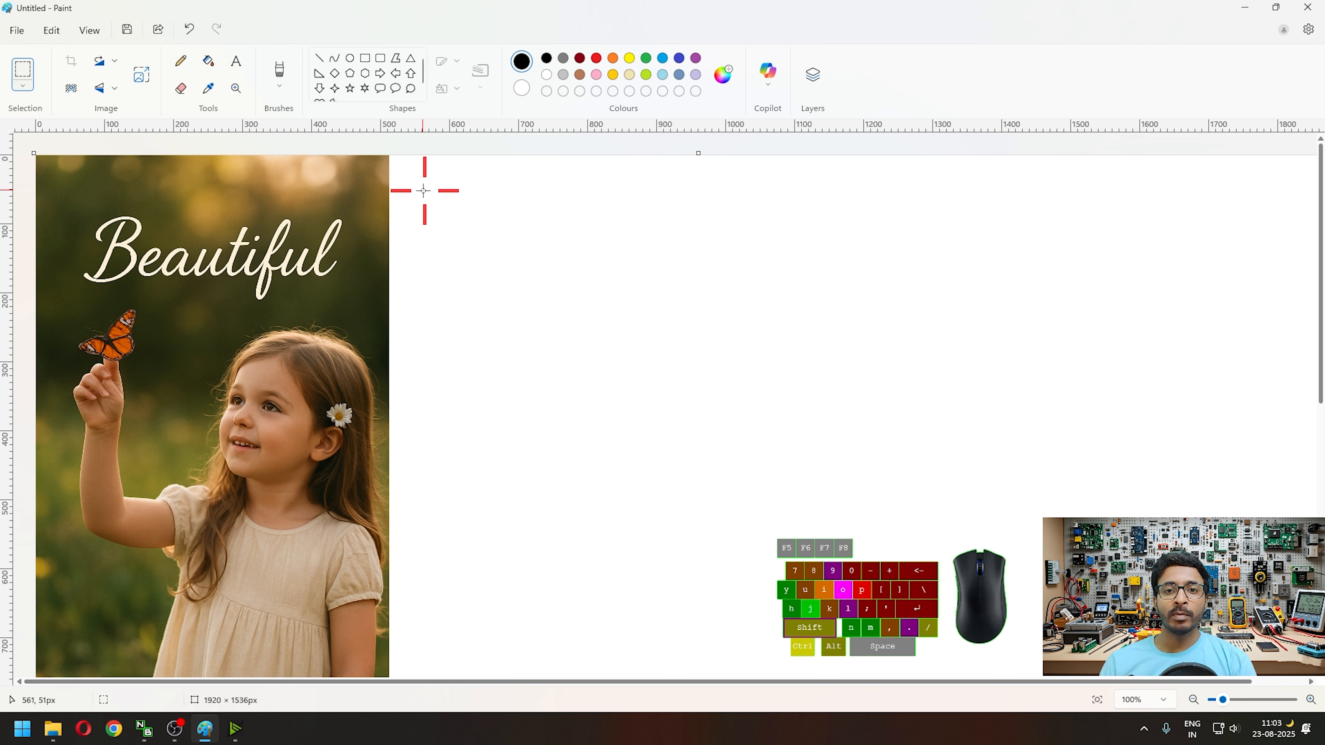
Scale the whole canvas by percentage down to 192 × 153 px, then undo the resize.
{"action": "left_click", "coordinate": [143, 74]}
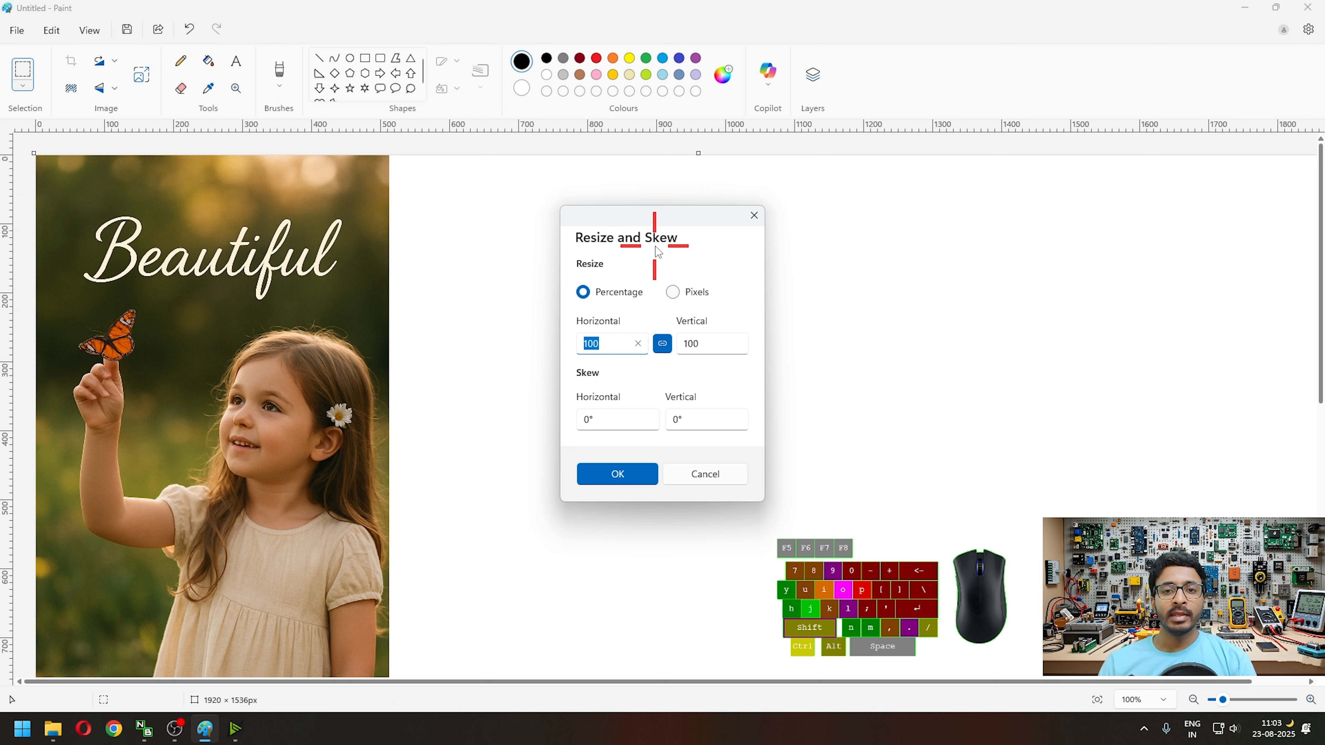
{"action": "left_click_drag", "start_coordinate": [687, 223], "coordinate": [663, 193]}
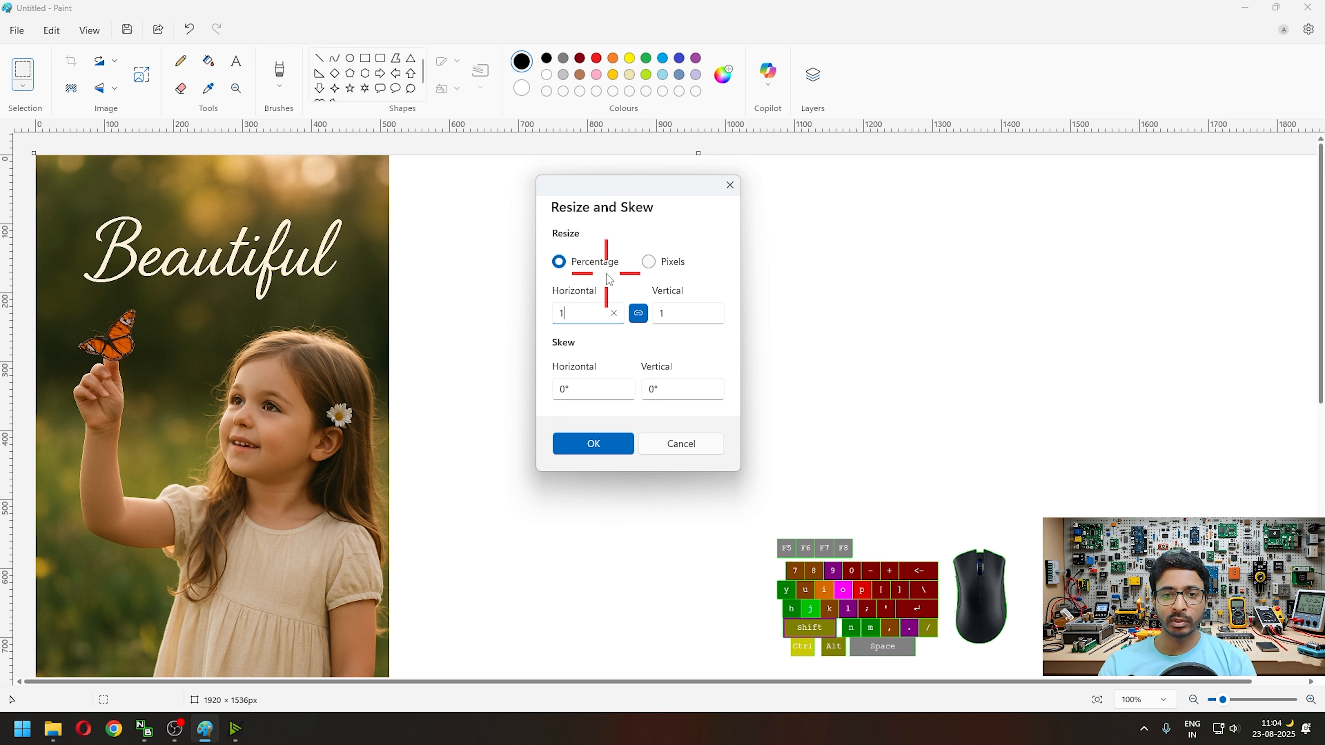
{"action": "key", "text": "Return"}
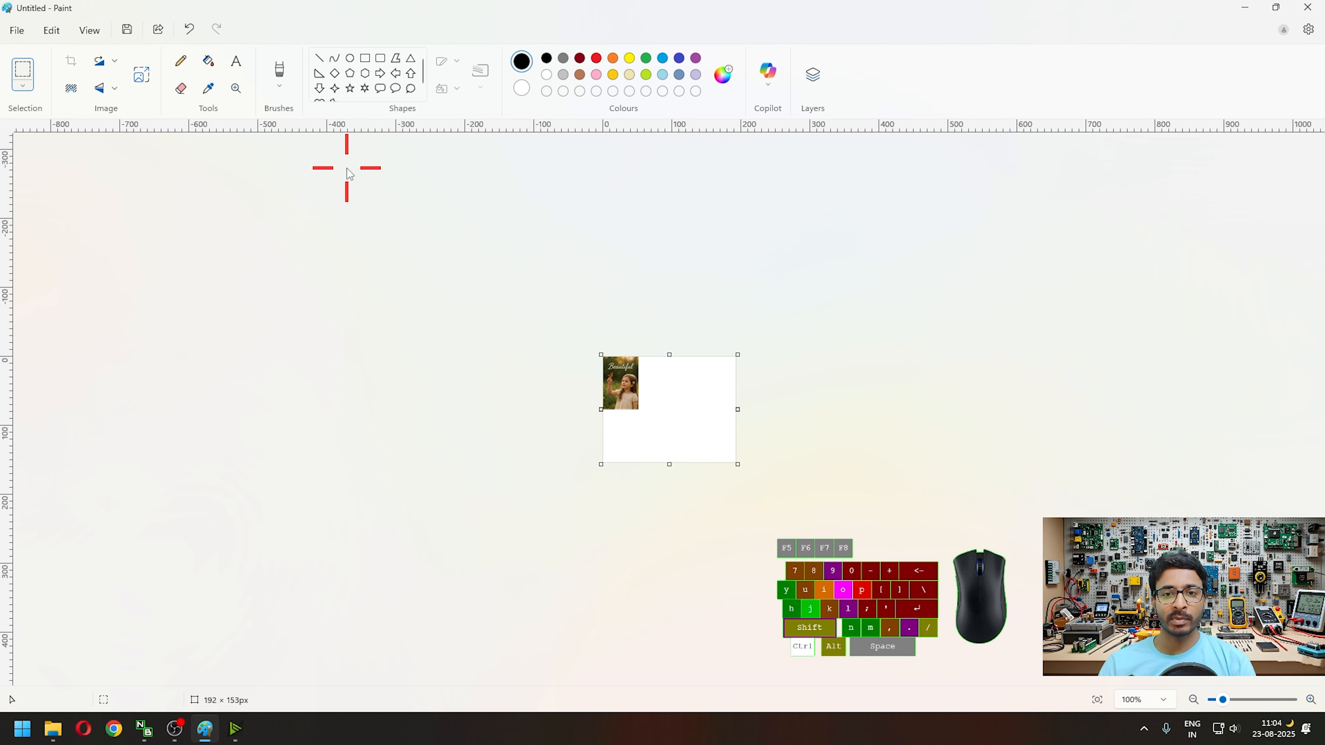
{"action": "left_click", "coordinate": [190, 30]}
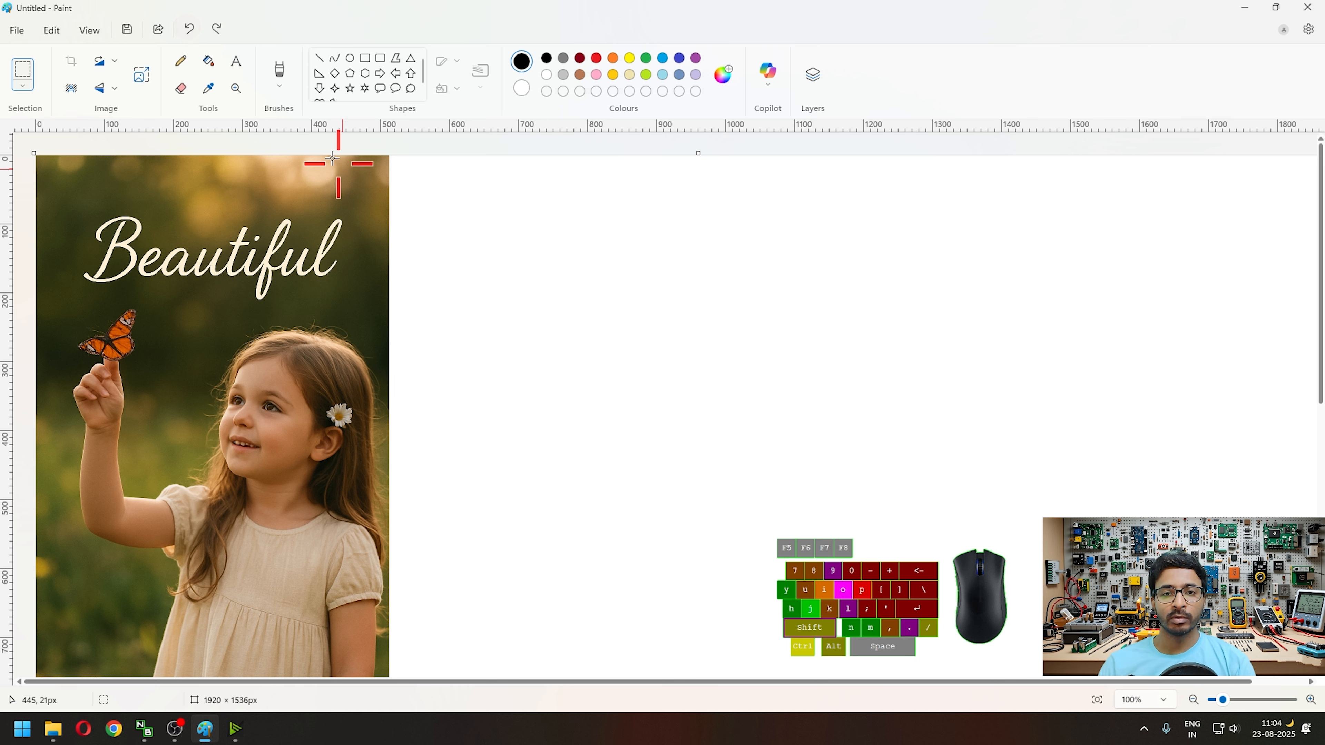
Scale the whole canvas proportionally down to 480 × 384 px.
{"action": "left_click", "coordinate": [142, 75]}
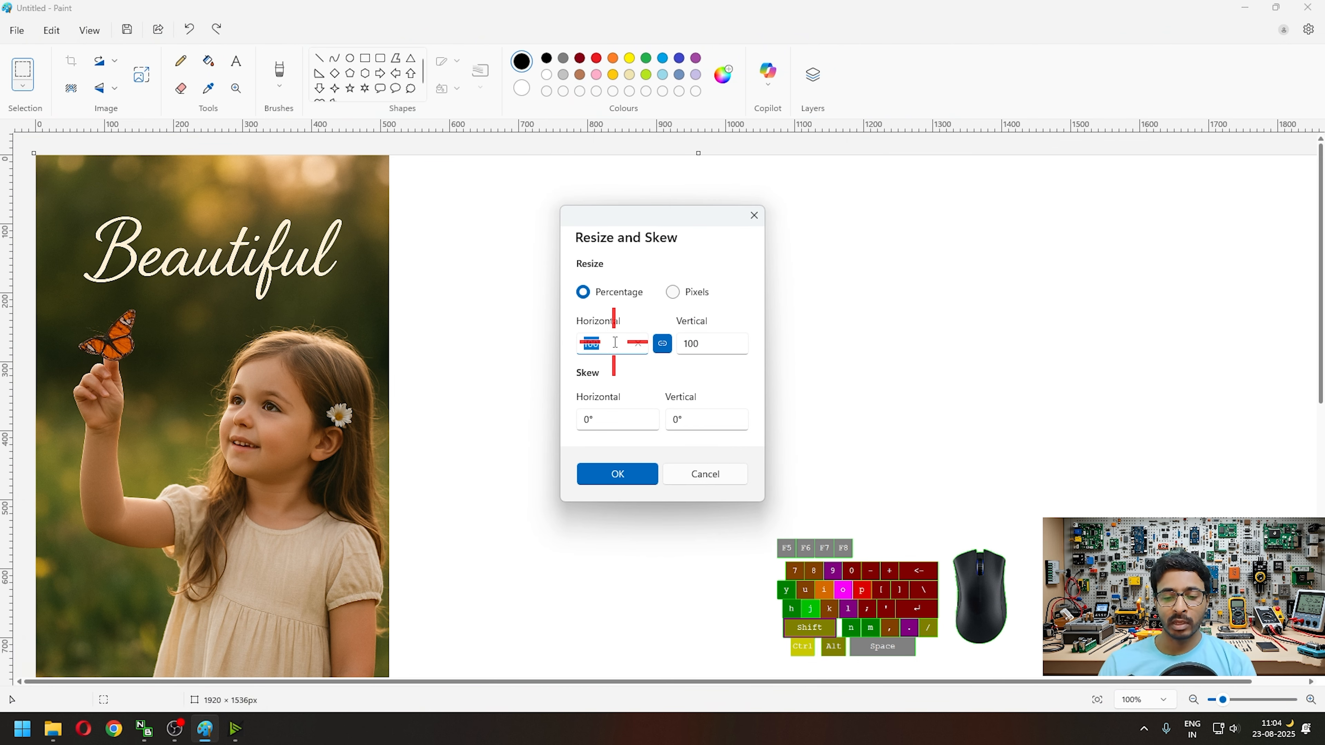
{"action": "left_click", "coordinate": [617, 473]}
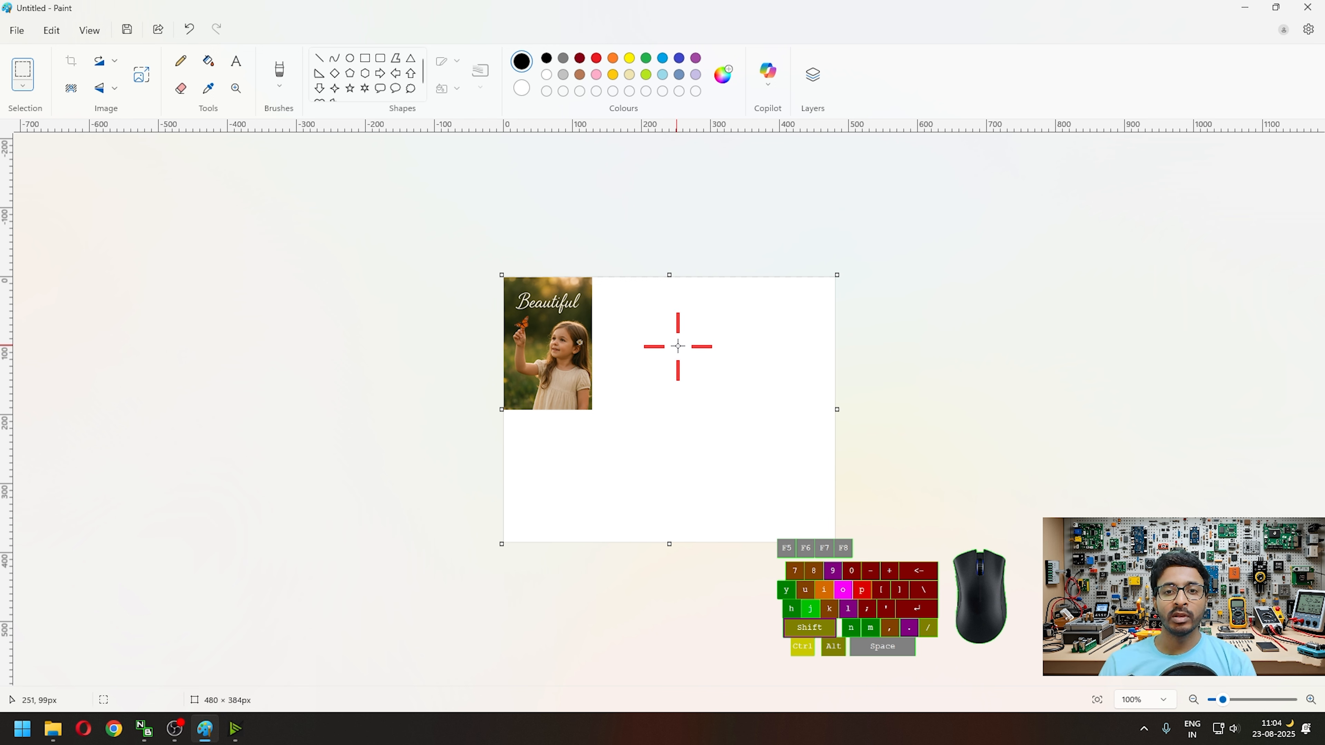
{"action": "left_click_drag", "start_coordinate": [691, 360], "coordinate": [645, 335]}
{"action": "left_click", "coordinate": [641, 296]}
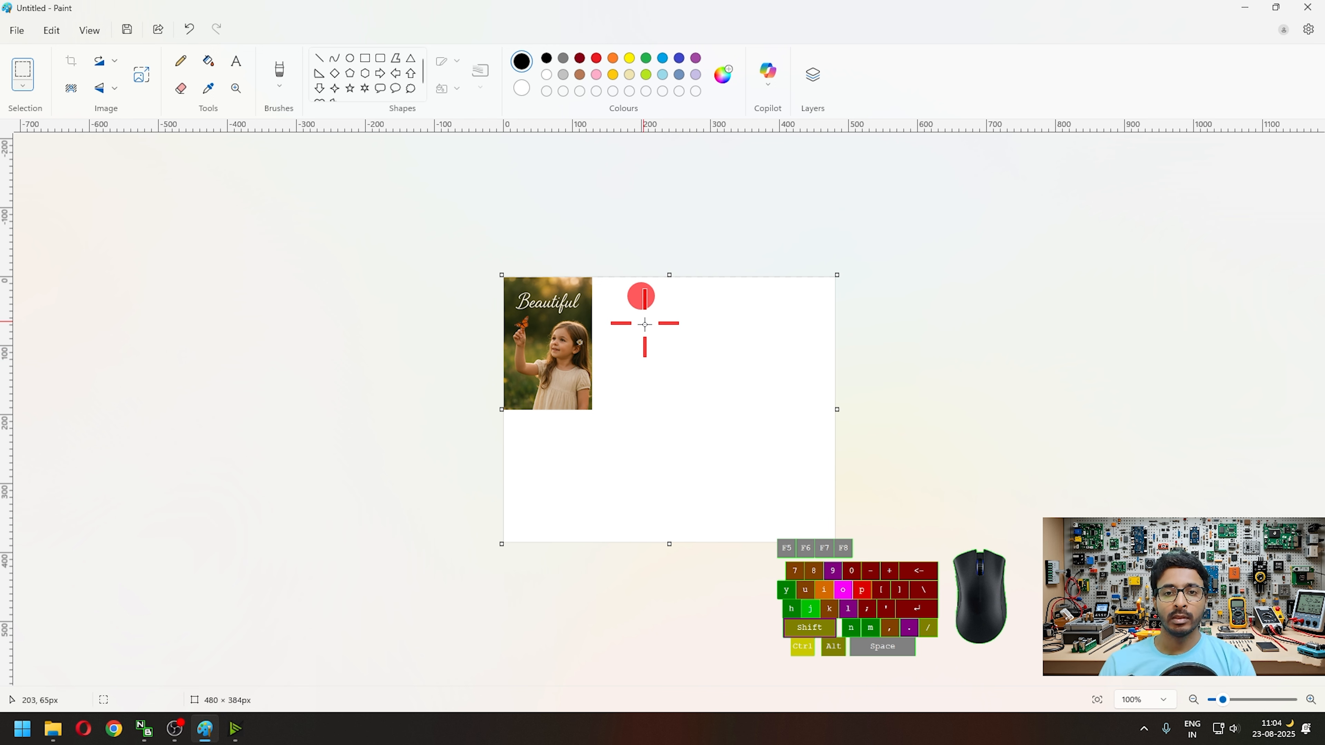
{"action": "left_click", "coordinate": [623, 447]}
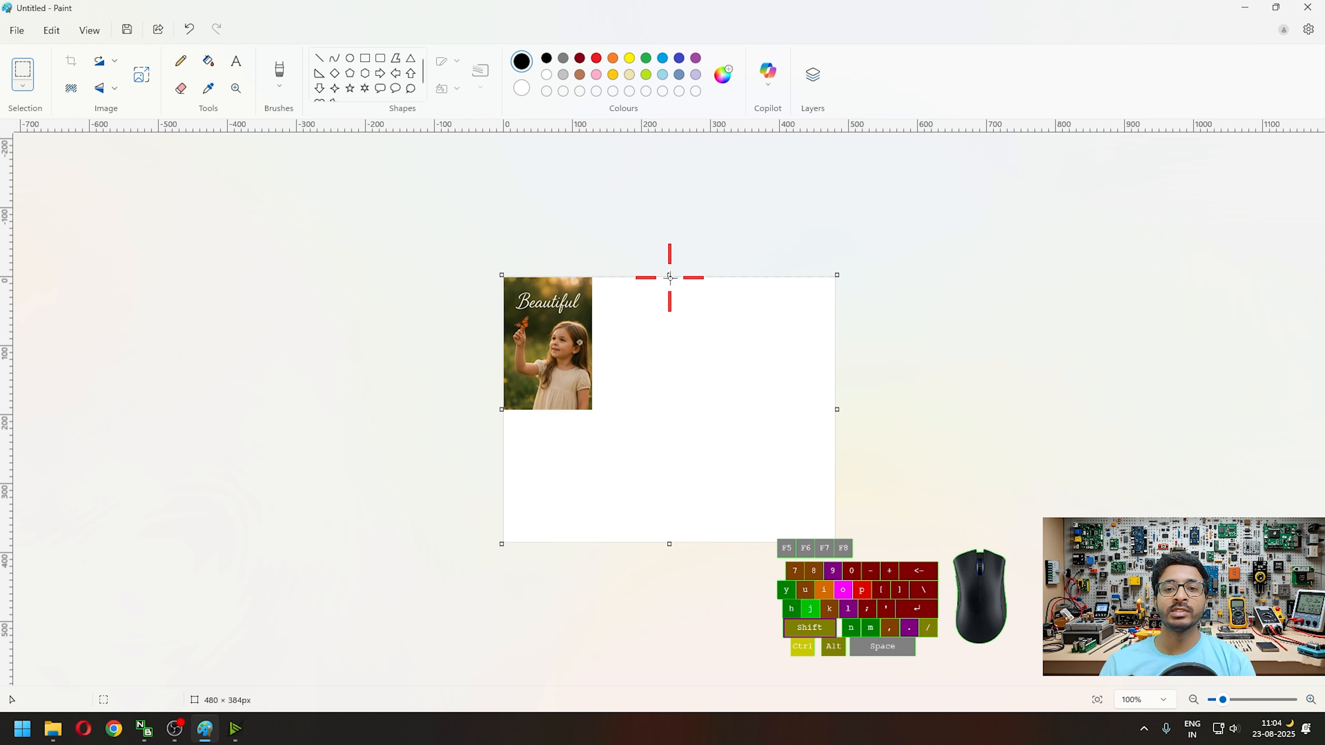
Resize the reduced canvas to 90 percent horizontally and vertically.
{"action": "left_click", "coordinate": [140, 75]}
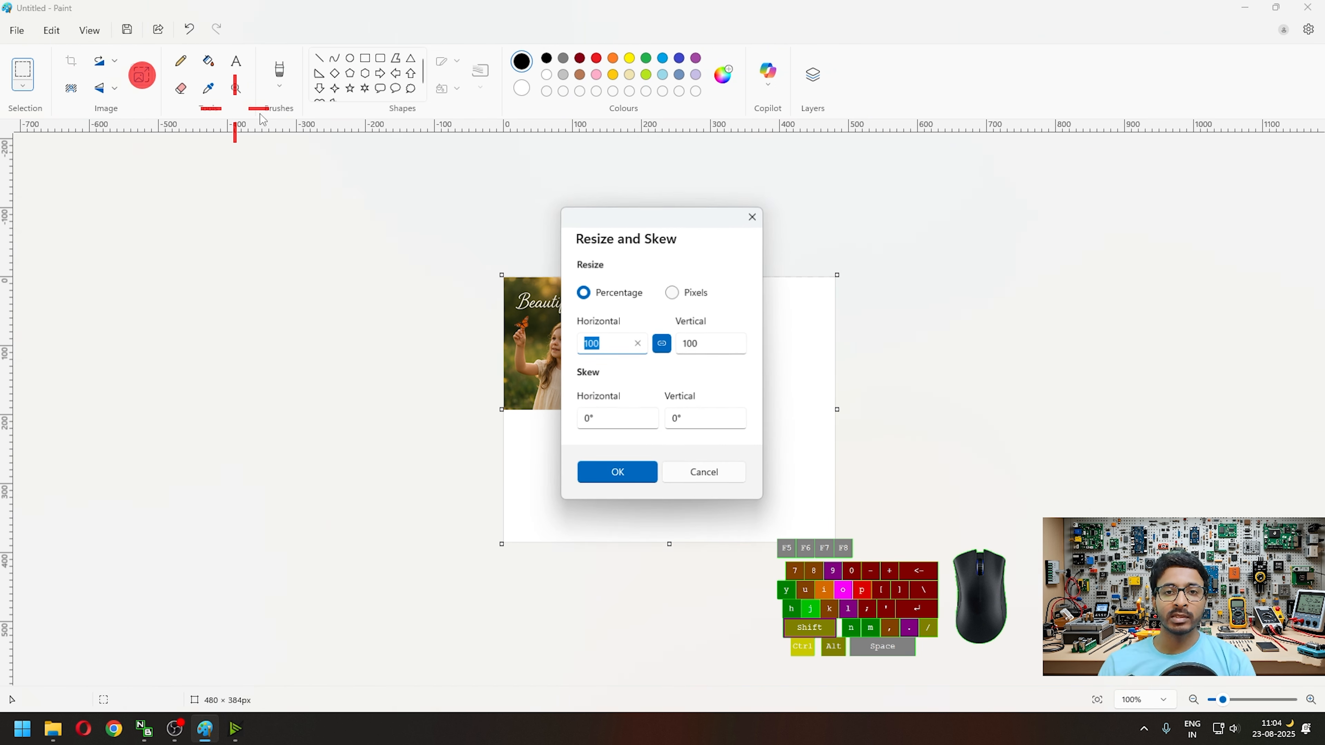
{"action": "left_click", "coordinate": [611, 343]}
{"action": "key", "text": "BackSpace"}
{"action": "key", "text": "BackSpace"}
{"action": "key", "text": "BackSpace"}
{"action": "type", "text": "90"}
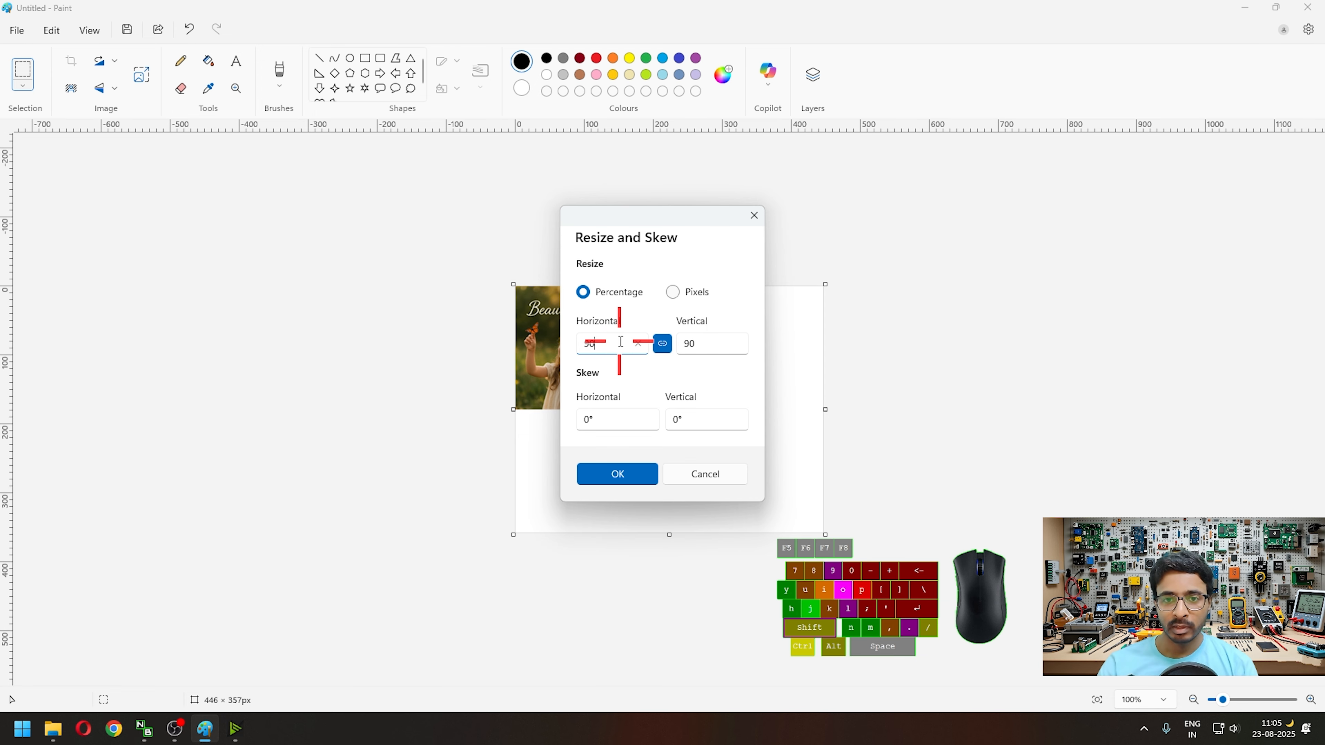
{"action": "left_click", "coordinate": [618, 473]}
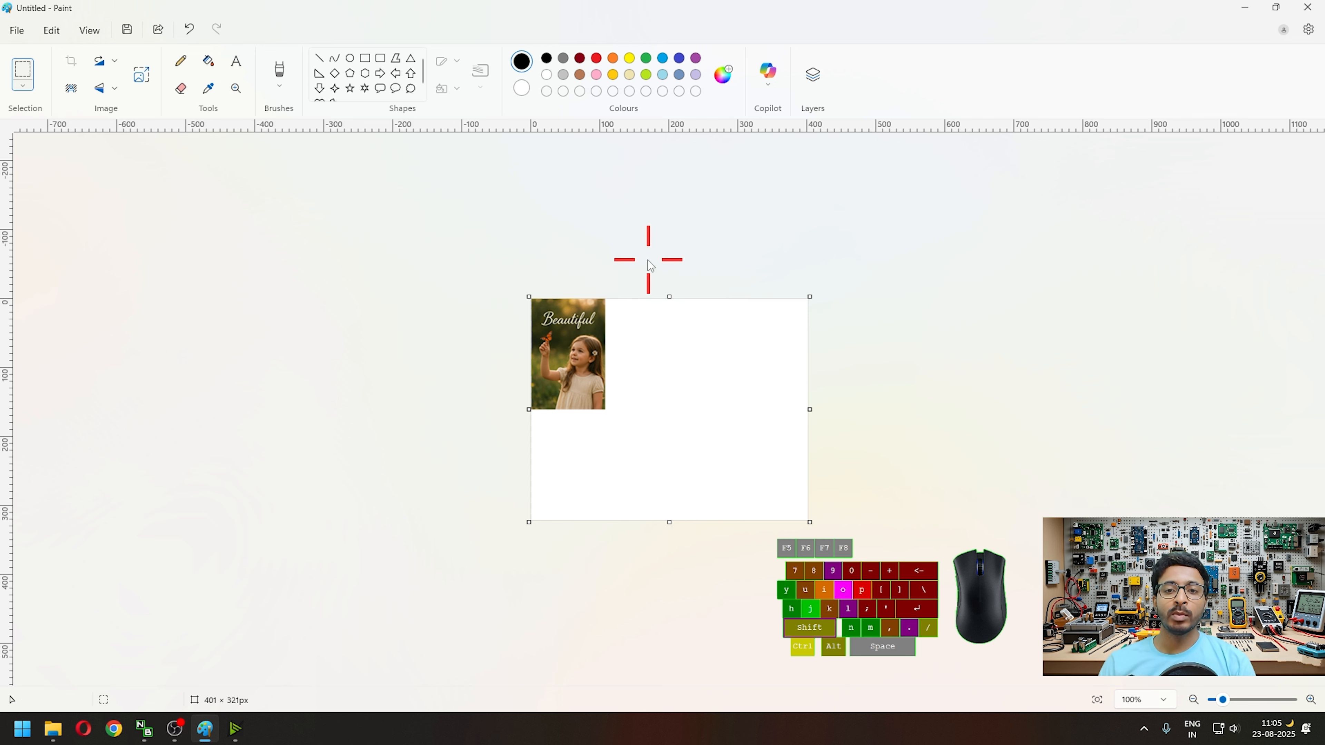
Undo all the resizes to restore the canvas to its 1920 × 1536 px size.
{"action": "key", "text": "ctrl+z"}
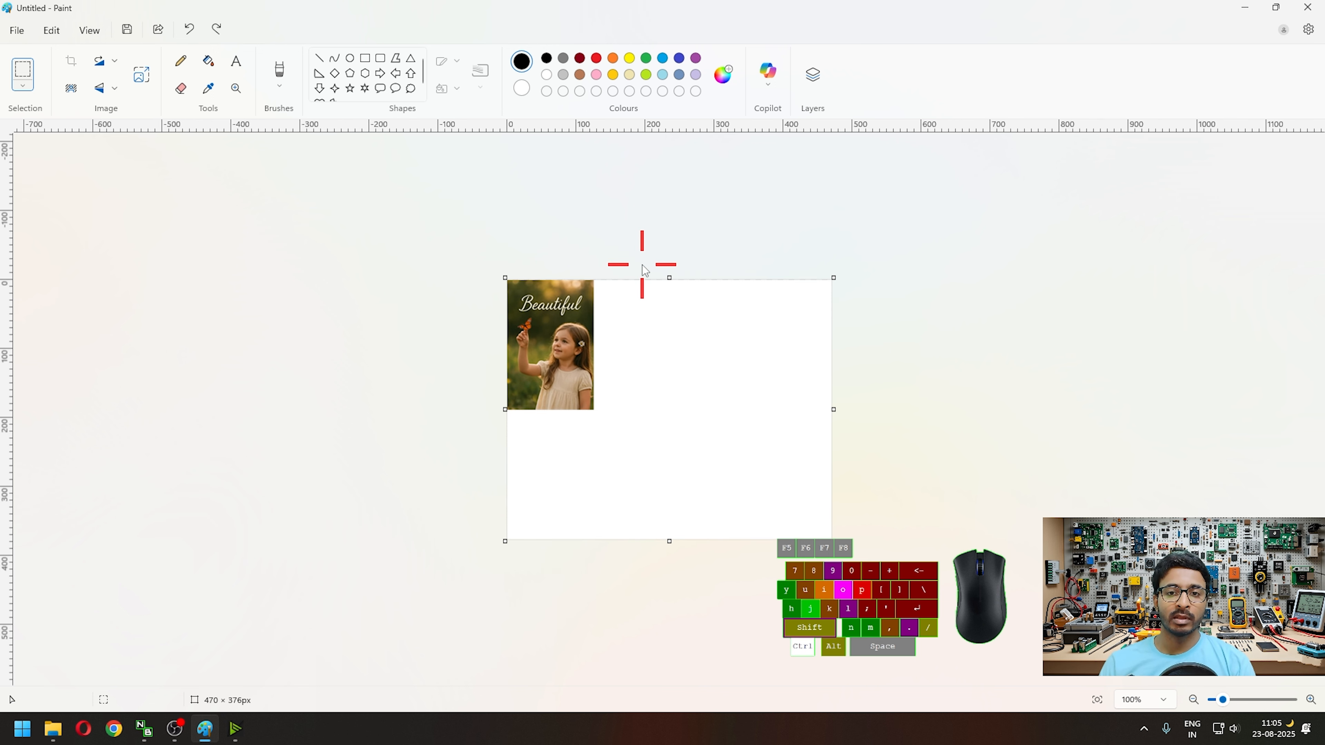
{"action": "left_click", "coordinate": [191, 28]}
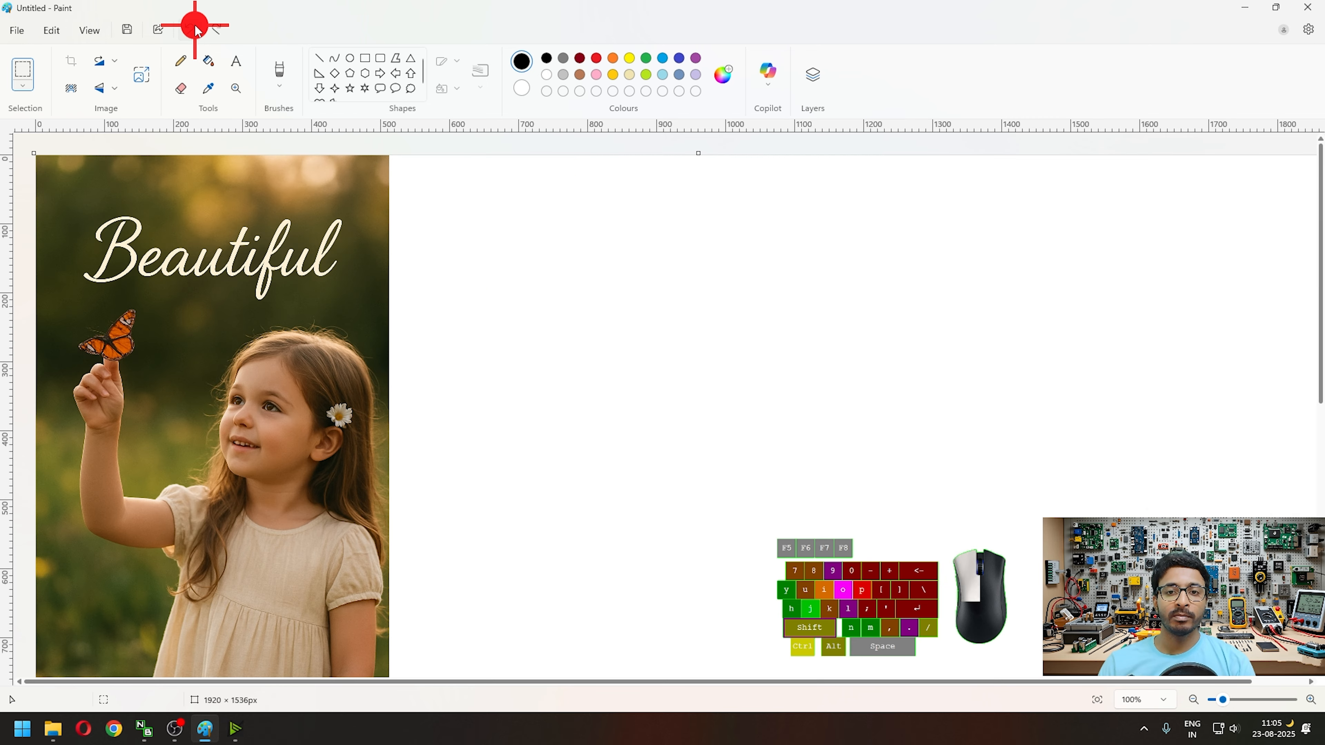
{"action": "left_click", "coordinate": [190, 28]}
{"action": "left_click", "coordinate": [213, 28]}
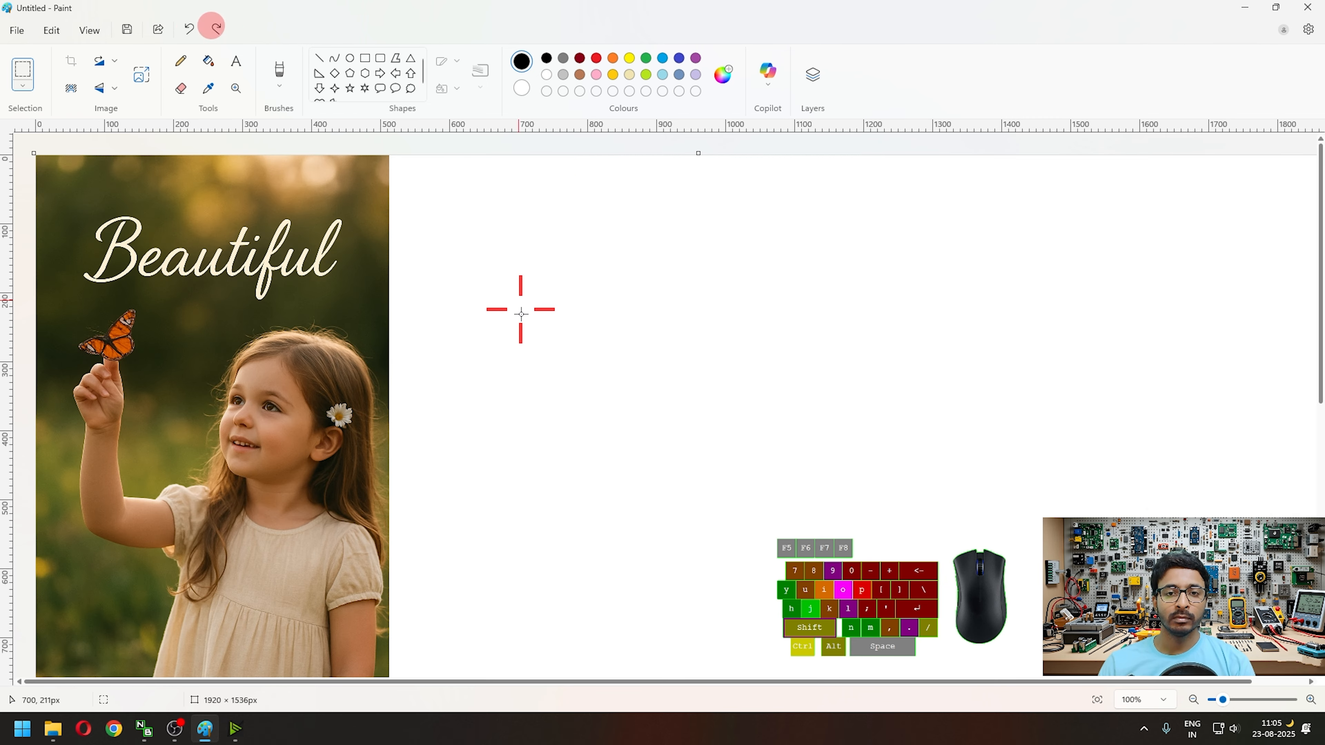
Reduce the canvas height to about 809 px by moving its lower edge up to just beneath the picture.
{"action": "scroll", "coordinate": [277, 357], "scroll_direction": "down", "scroll_amount": 5}
{"action": "scroll", "coordinate": [277, 357], "scroll_direction": "up", "scroll_amount": 5}
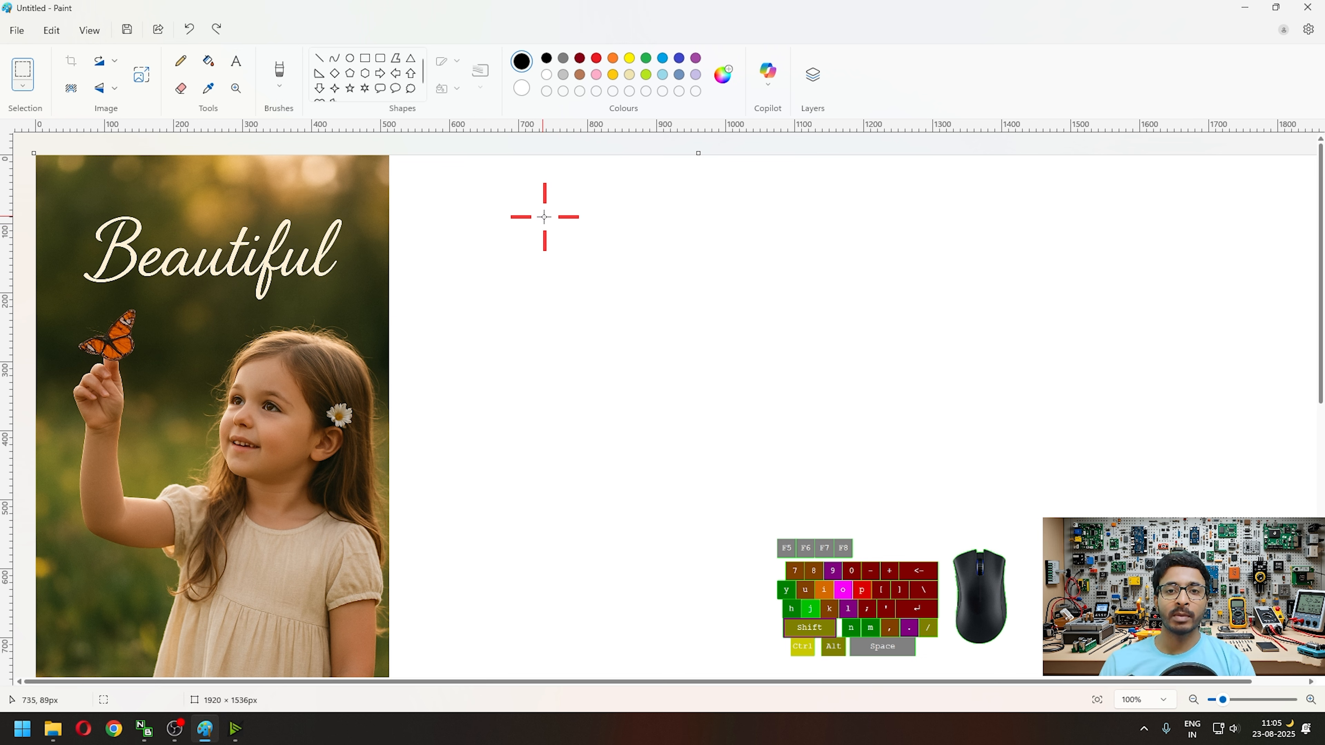
{"action": "left_click", "coordinate": [619, 339]}
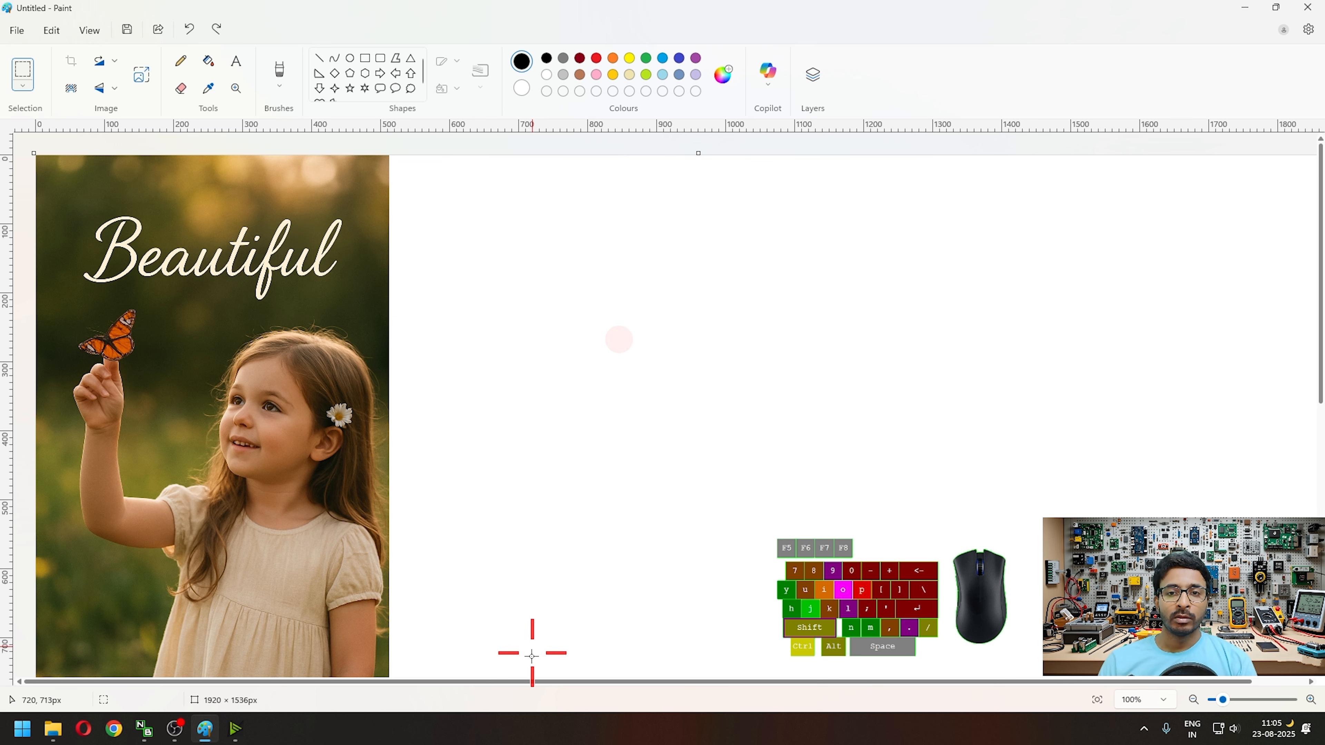
{"action": "scroll", "coordinate": [606, 511], "scroll_direction": "down", "scroll_amount": 8}
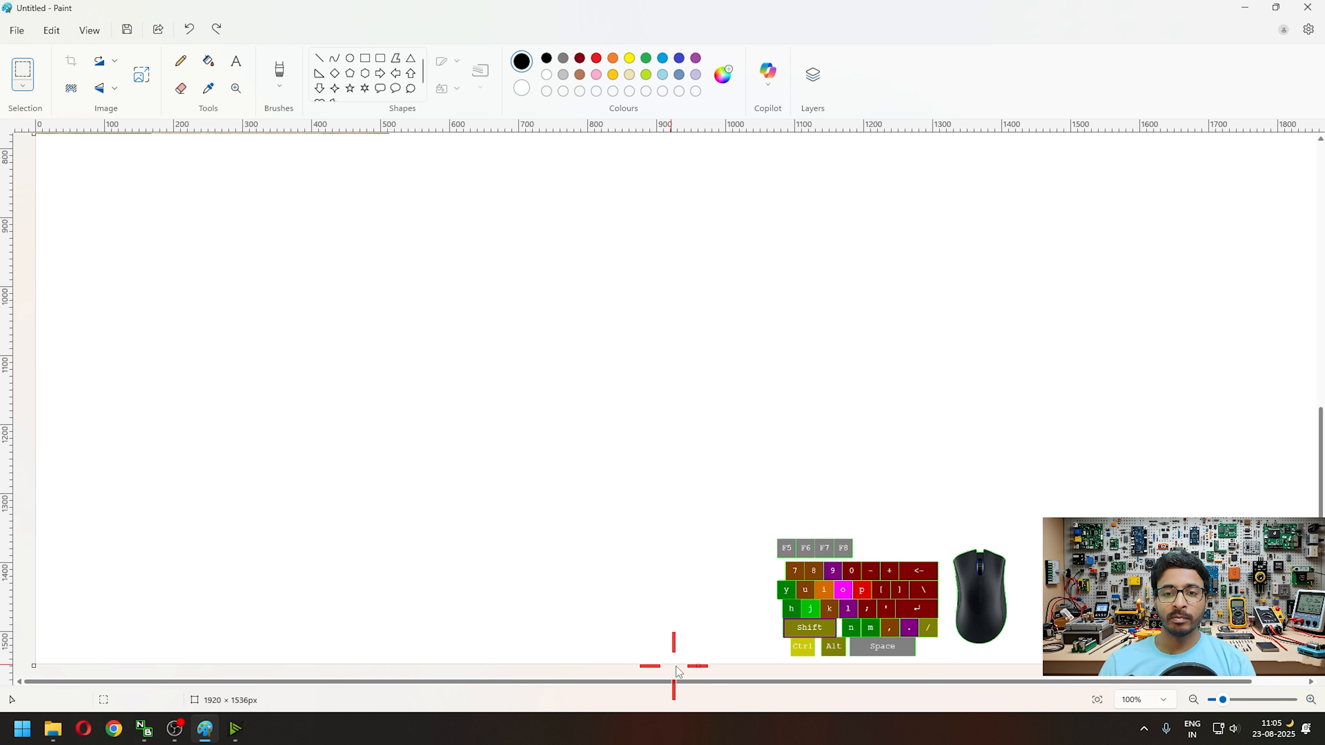
{"action": "left_click_drag", "start_coordinate": [698, 666], "coordinate": [700, 162]}
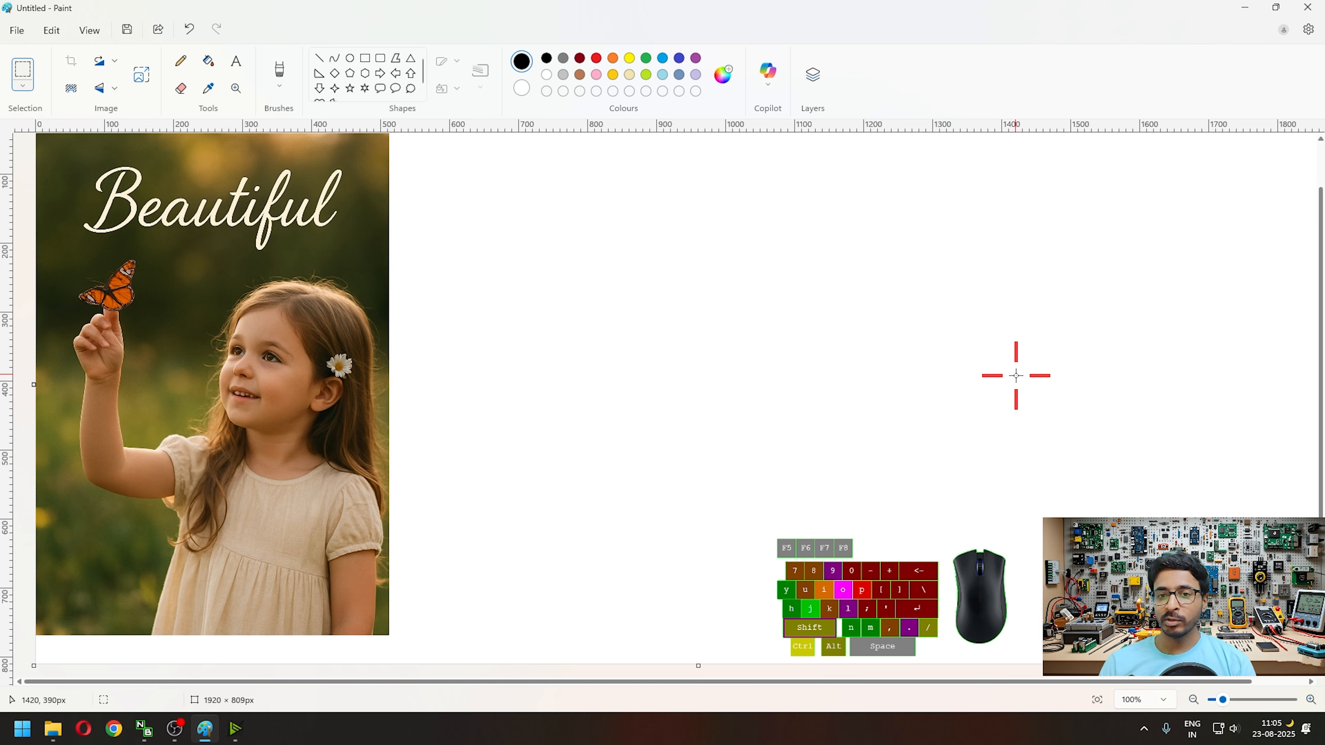
Reduce the canvas width to 512 px so that it ends at the picture's outer edge.
{"action": "scroll", "coordinate": [990, 376], "scroll_direction": "up", "scroll_amount": 1}
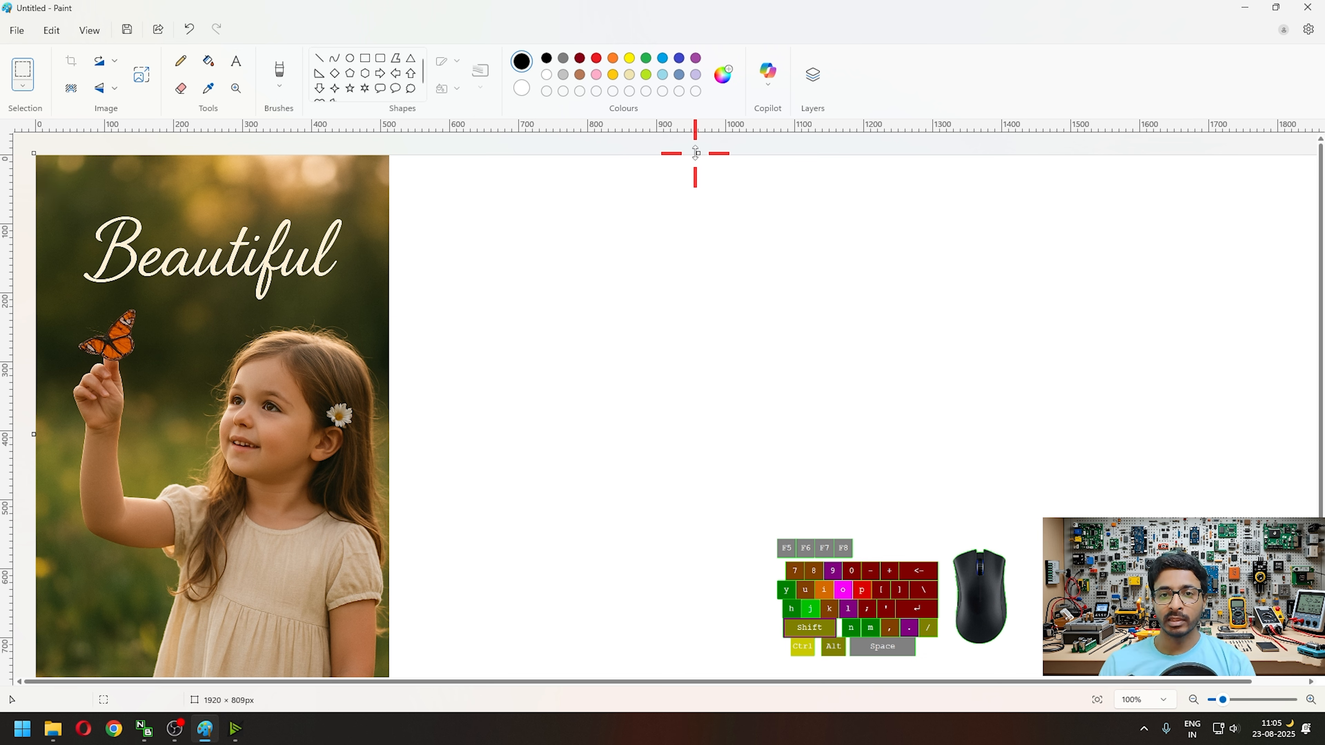
{"action": "left_click_drag", "start_coordinate": [807, 684], "coordinate": [970, 682]}
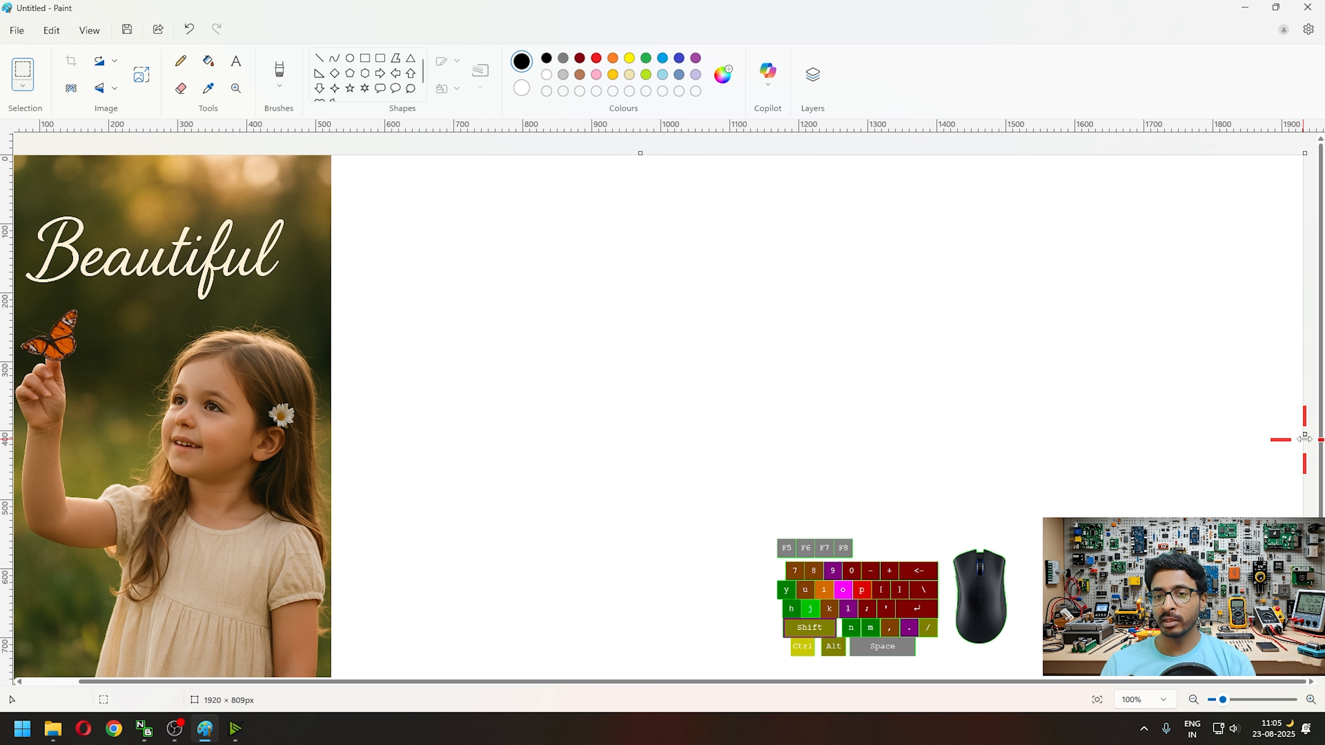
{"action": "left_click_drag", "start_coordinate": [1304, 438], "coordinate": [331, 460]}
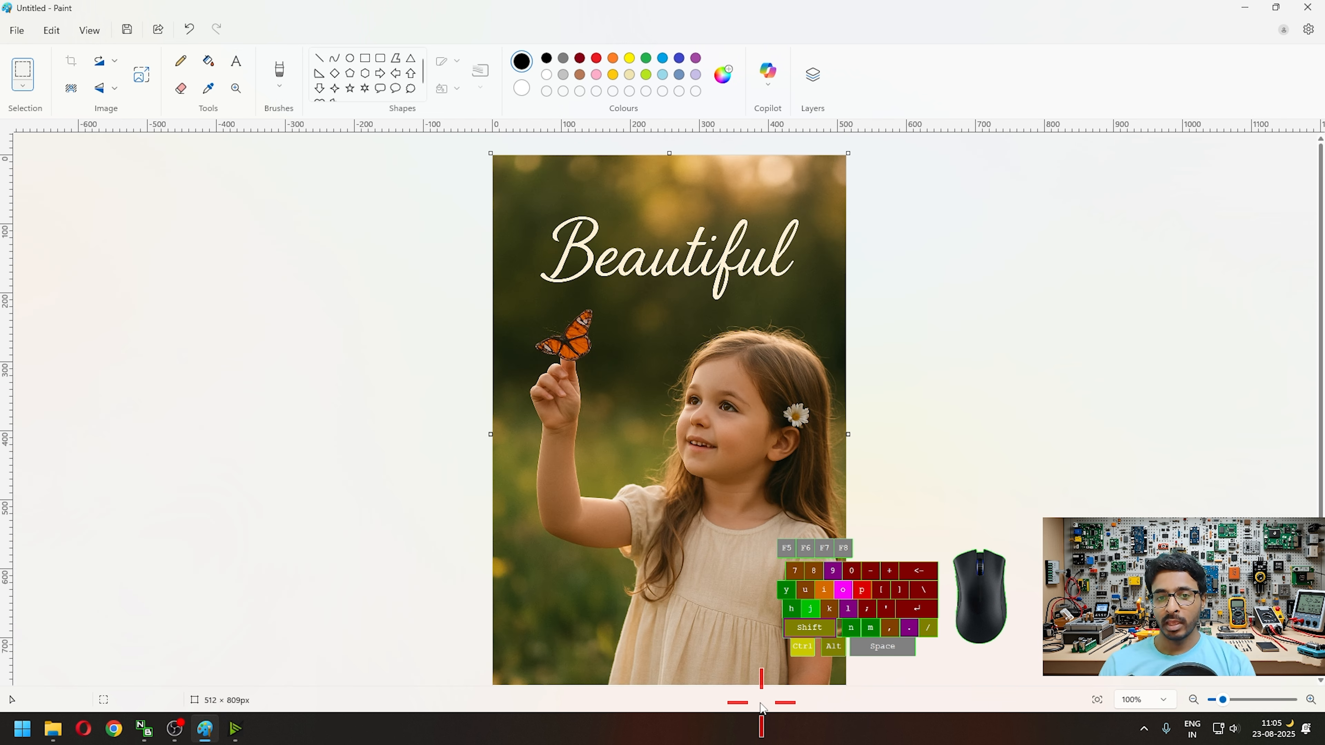
Reduce the canvas height to about 619 px by moving its lower edge up over the girl's dress.
{"action": "key", "text": "ctrl+a"}
{"action": "left_click_drag", "start_coordinate": [672, 672], "coordinate": [690, 532]}
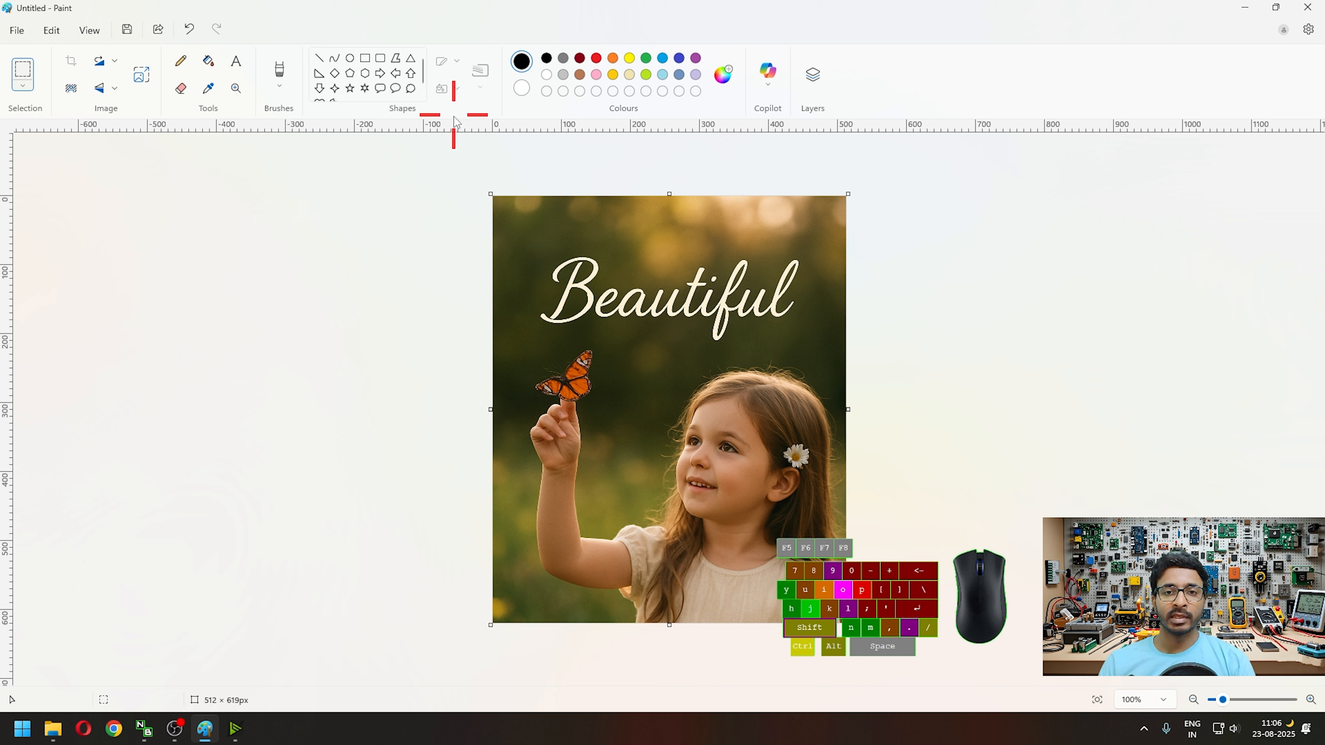
Resize the image to 300 × 400 px with the aspect ratio unlocked, and undo that resize.
{"action": "left_click", "coordinate": [146, 78]}
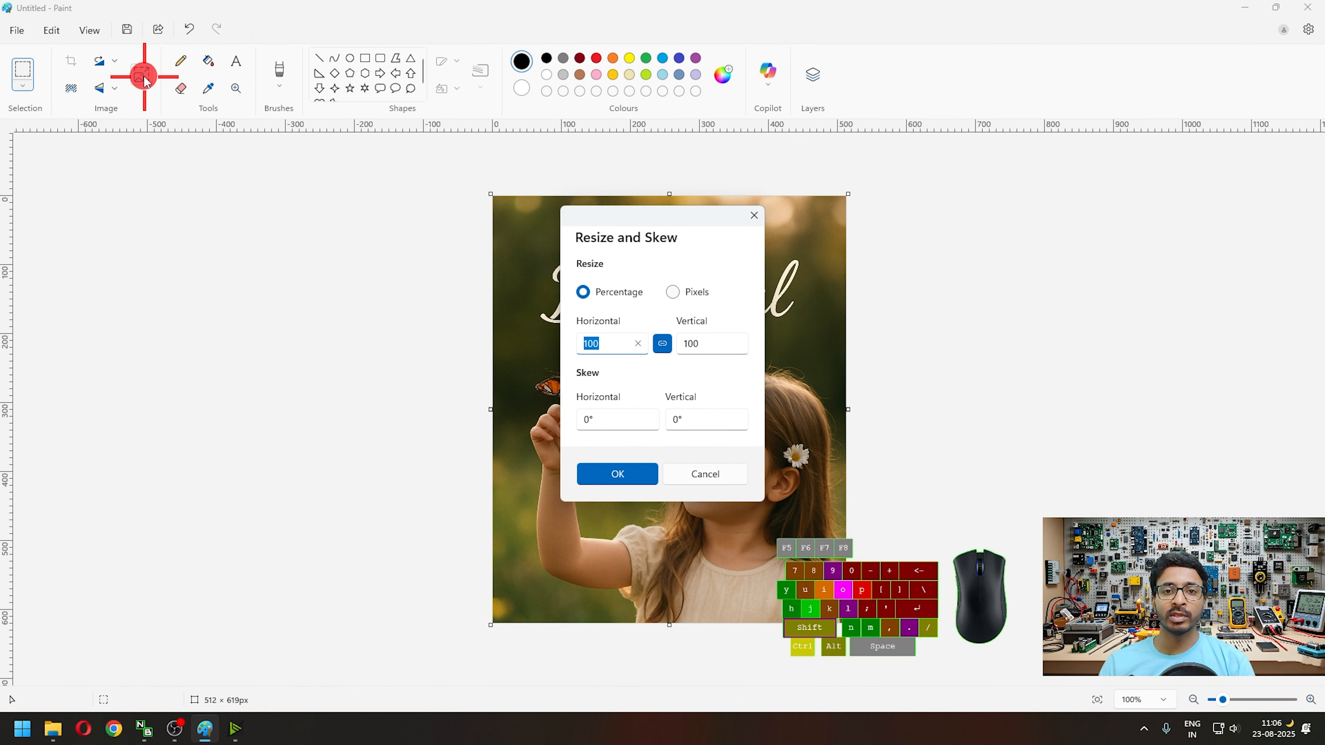
{"action": "left_click", "coordinate": [674, 293]}
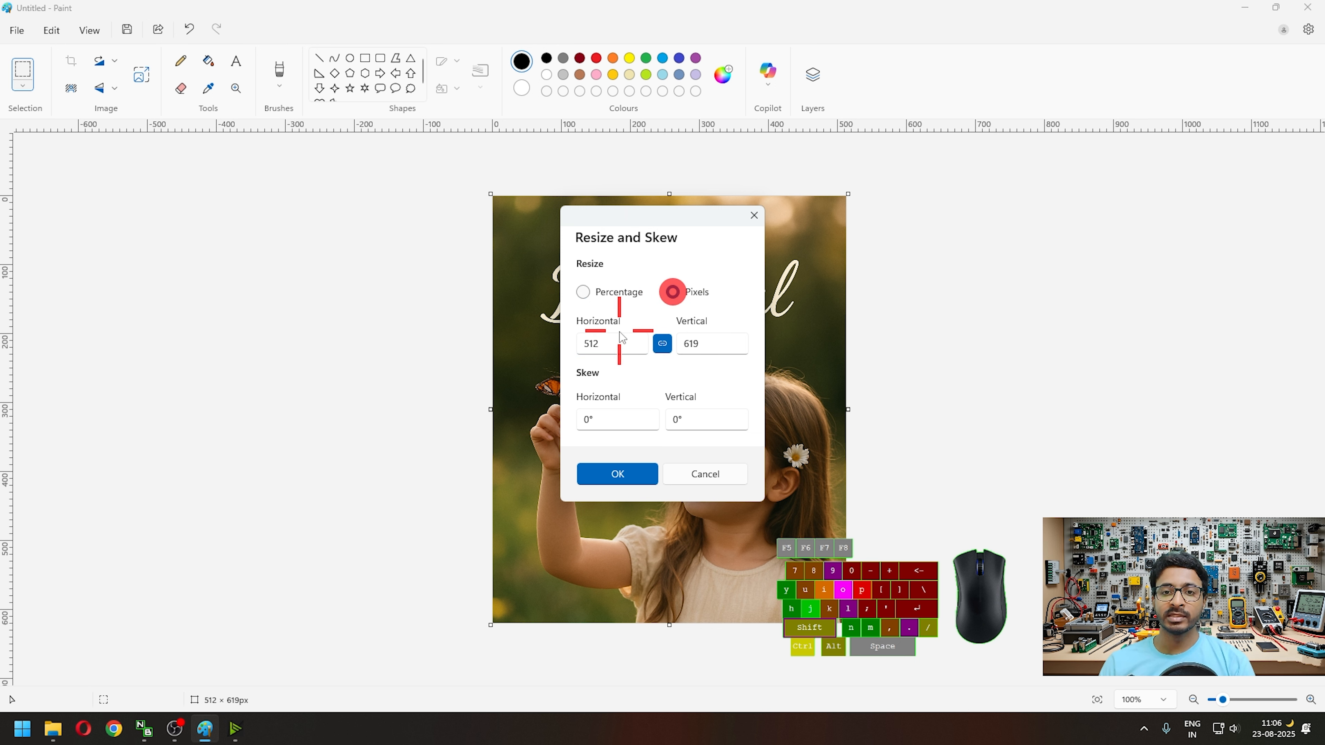
{"action": "left_click", "coordinate": [662, 344]}
{"action": "double_click", "coordinate": [617, 346]}
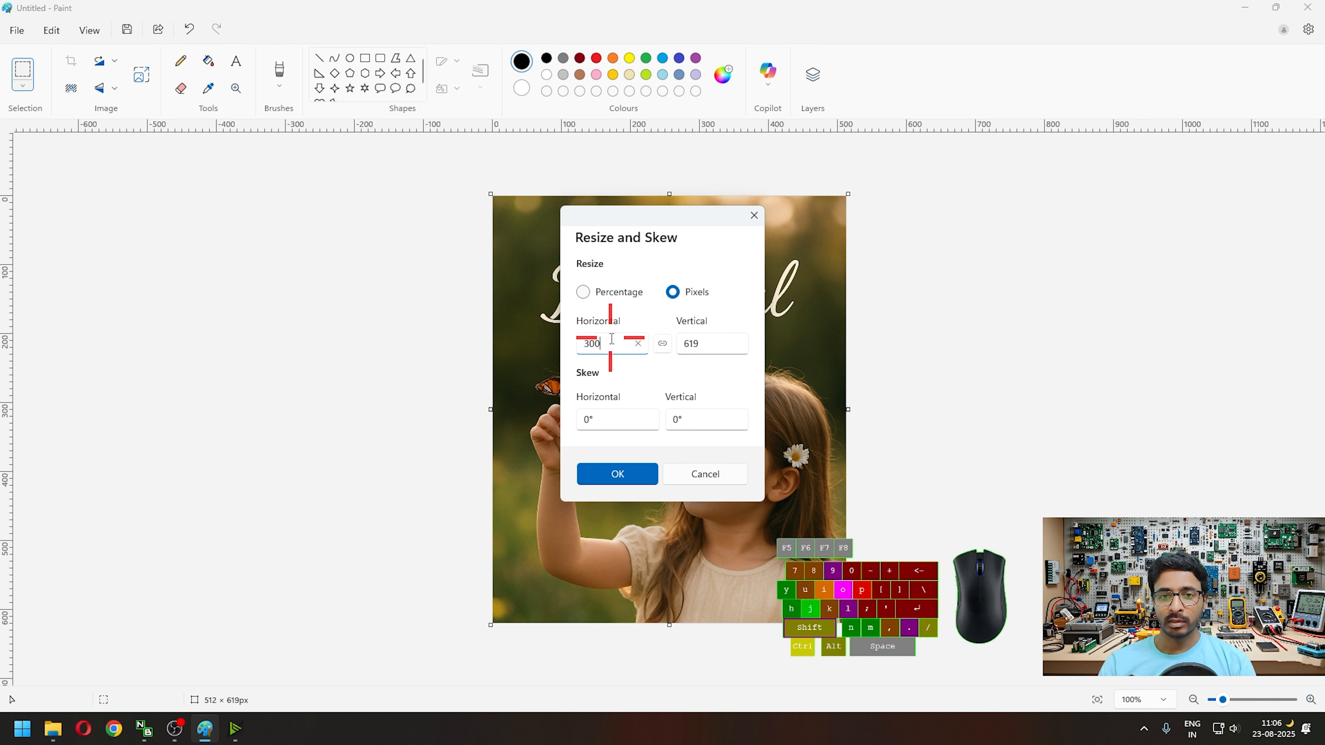
{"action": "left_click", "coordinate": [704, 343]}
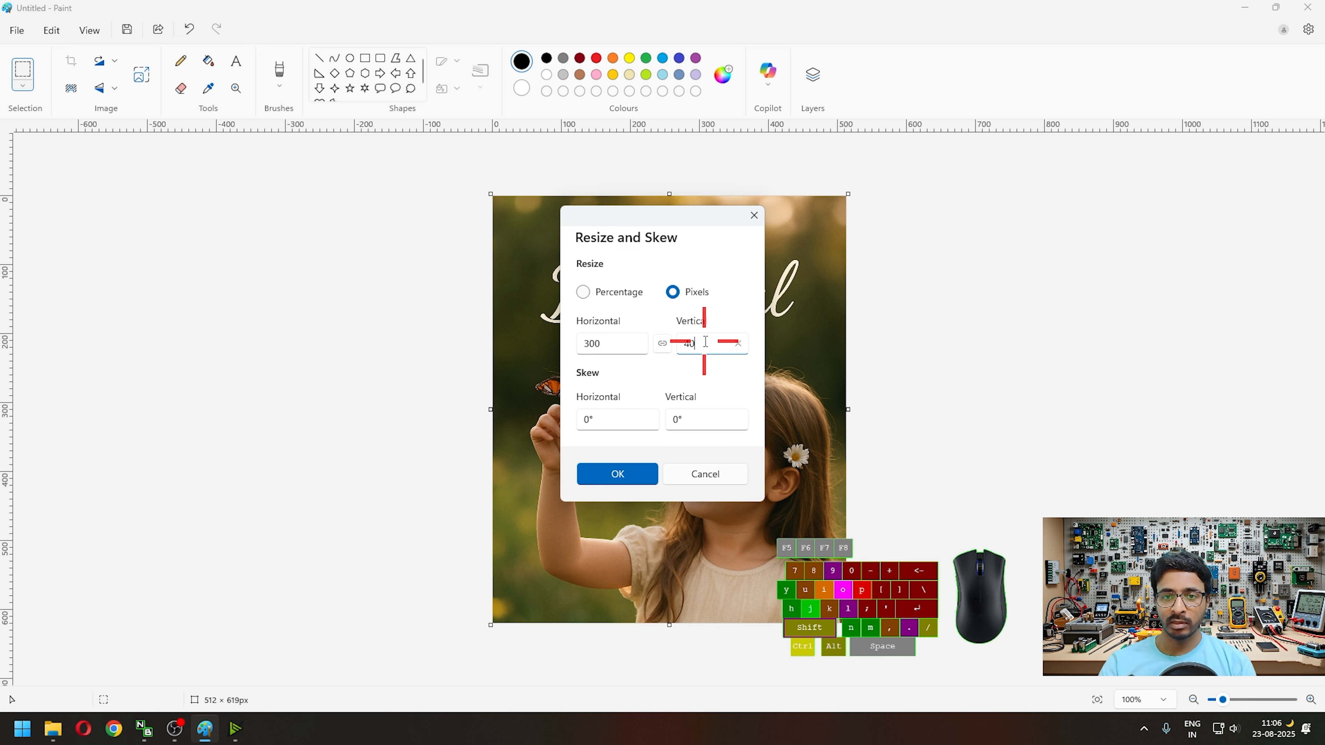
{"action": "type", "text": "400"}
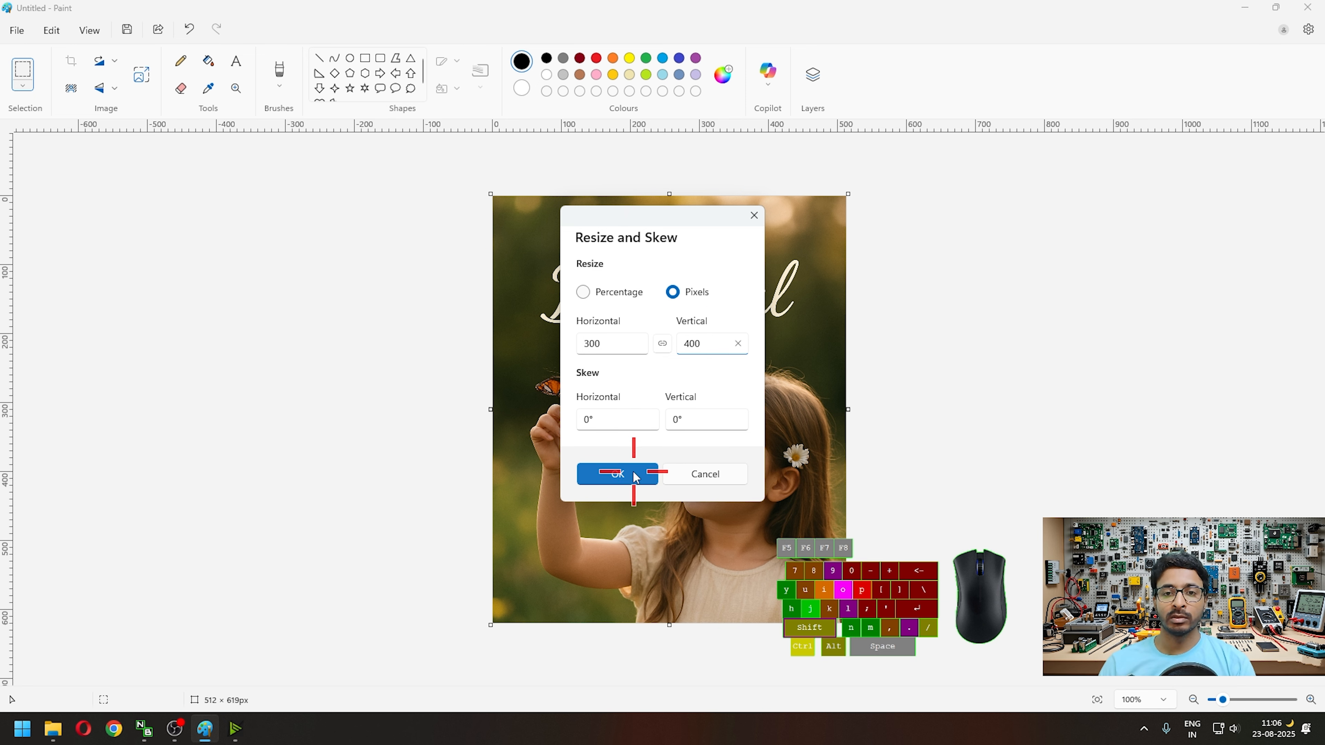
{"action": "left_click", "coordinate": [631, 474]}
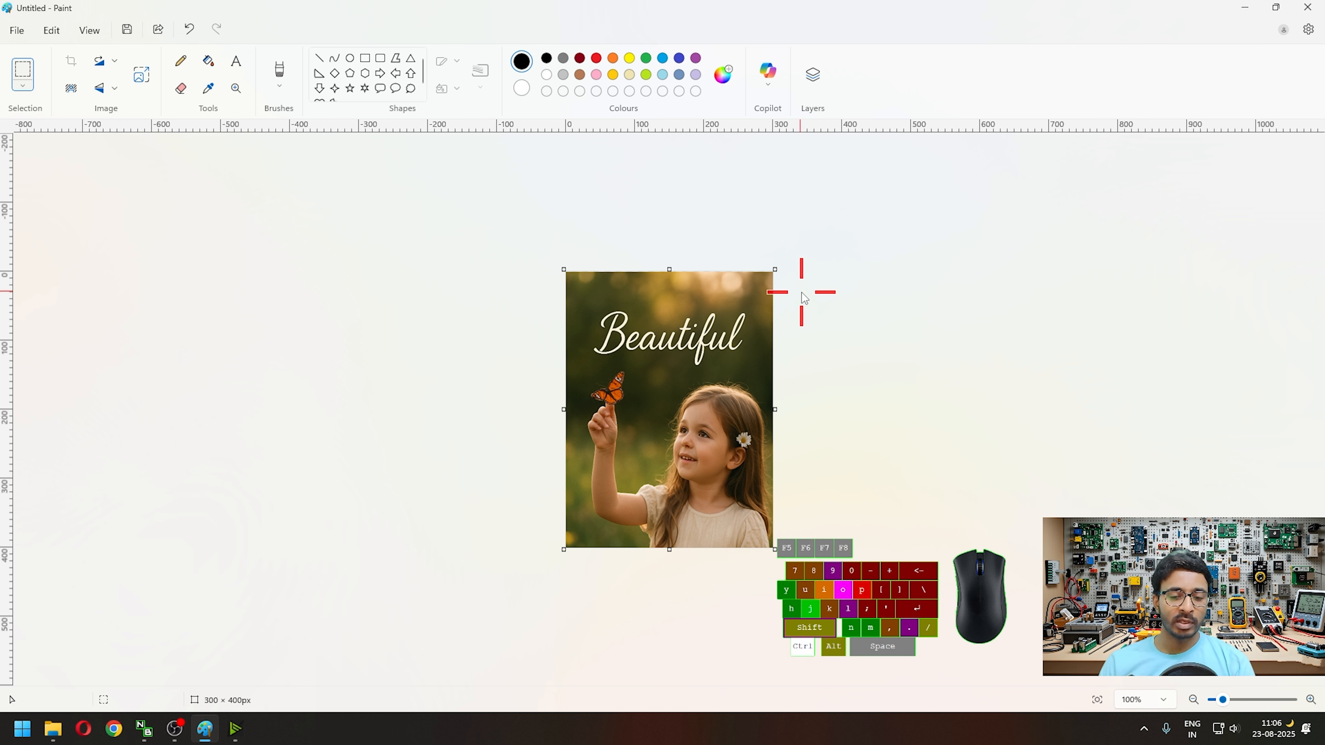
{"action": "key", "text": "ctrl+z"}
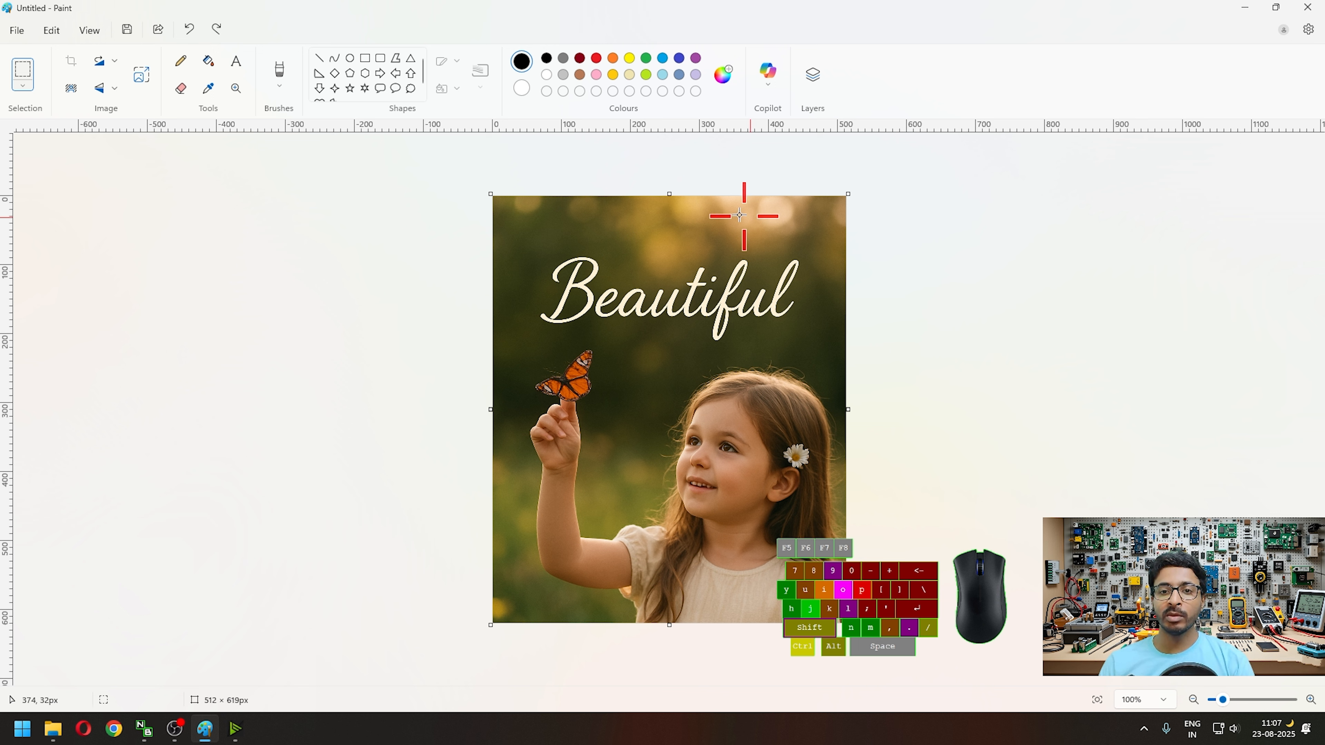
Flip the whole picture horizontally, and flip it horizontally again to restore its original direction.
{"action": "left_click", "coordinate": [116, 89]}
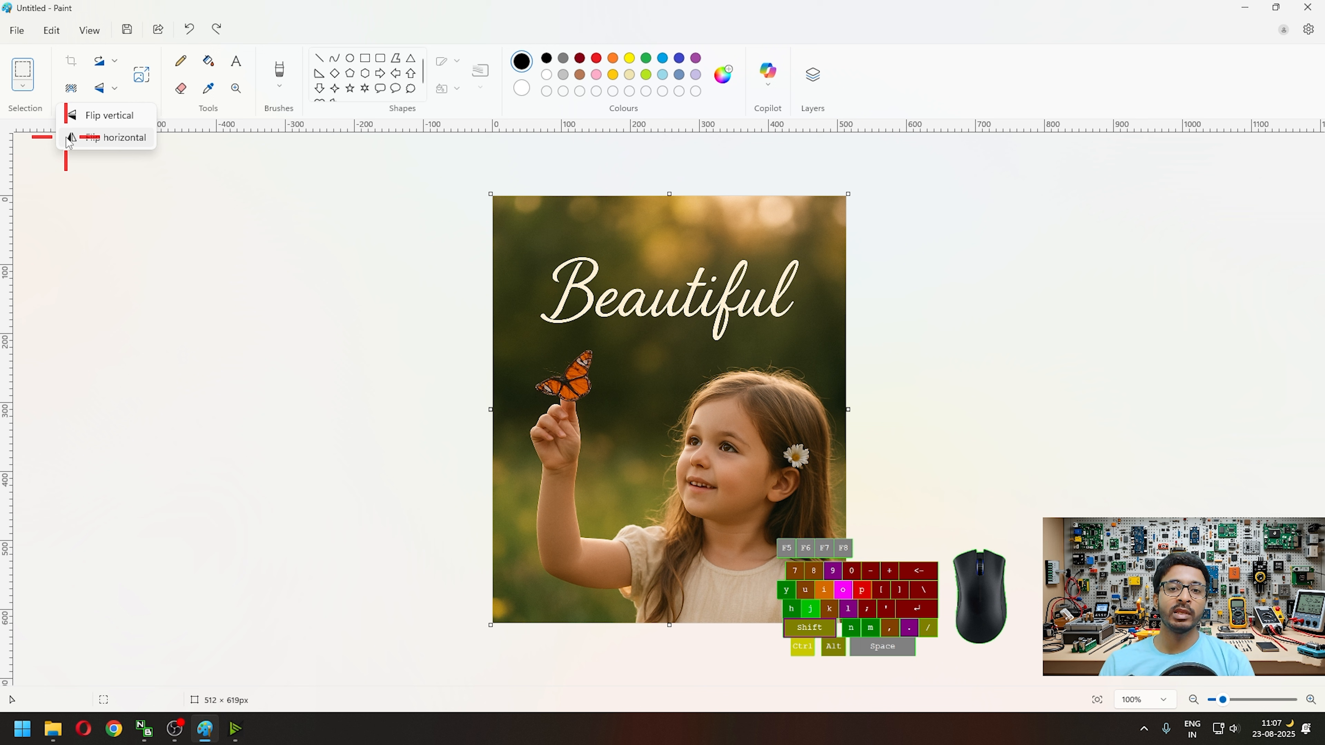
{"action": "left_click", "coordinate": [103, 138]}
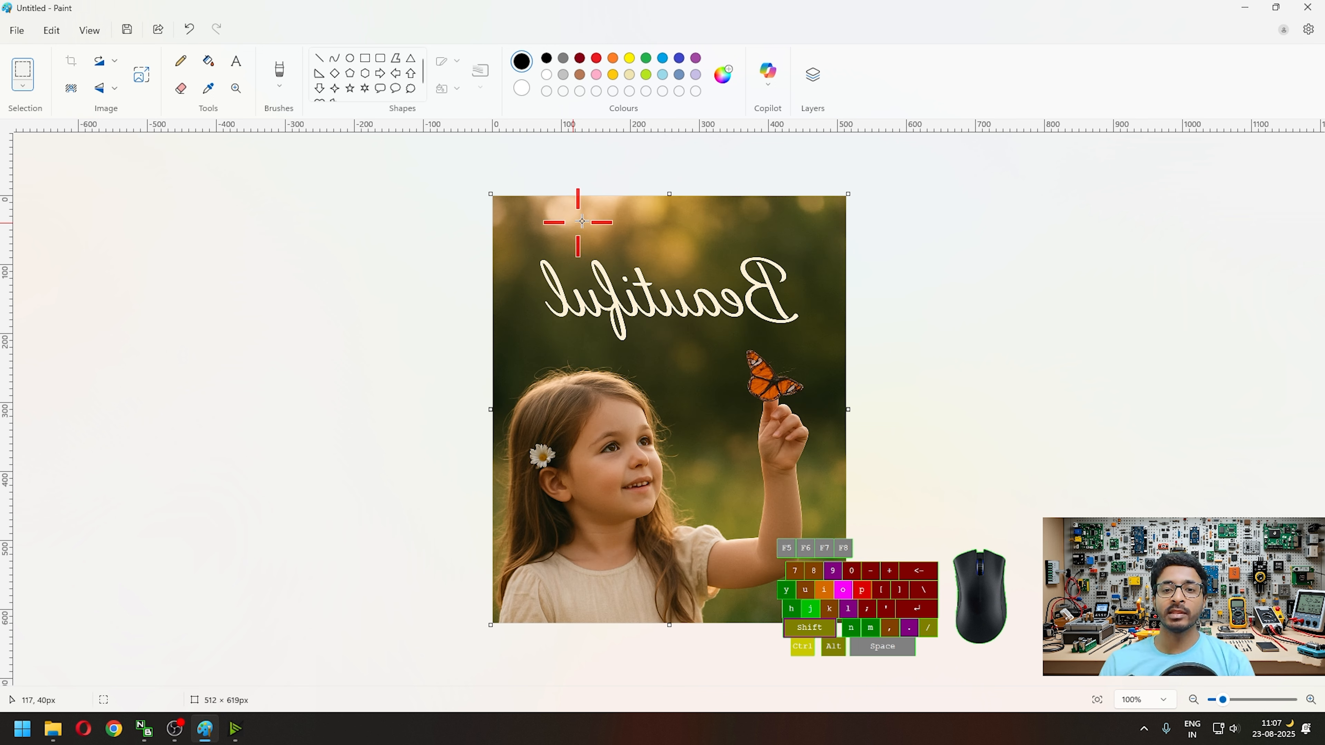
{"action": "left_click", "coordinate": [114, 88]}
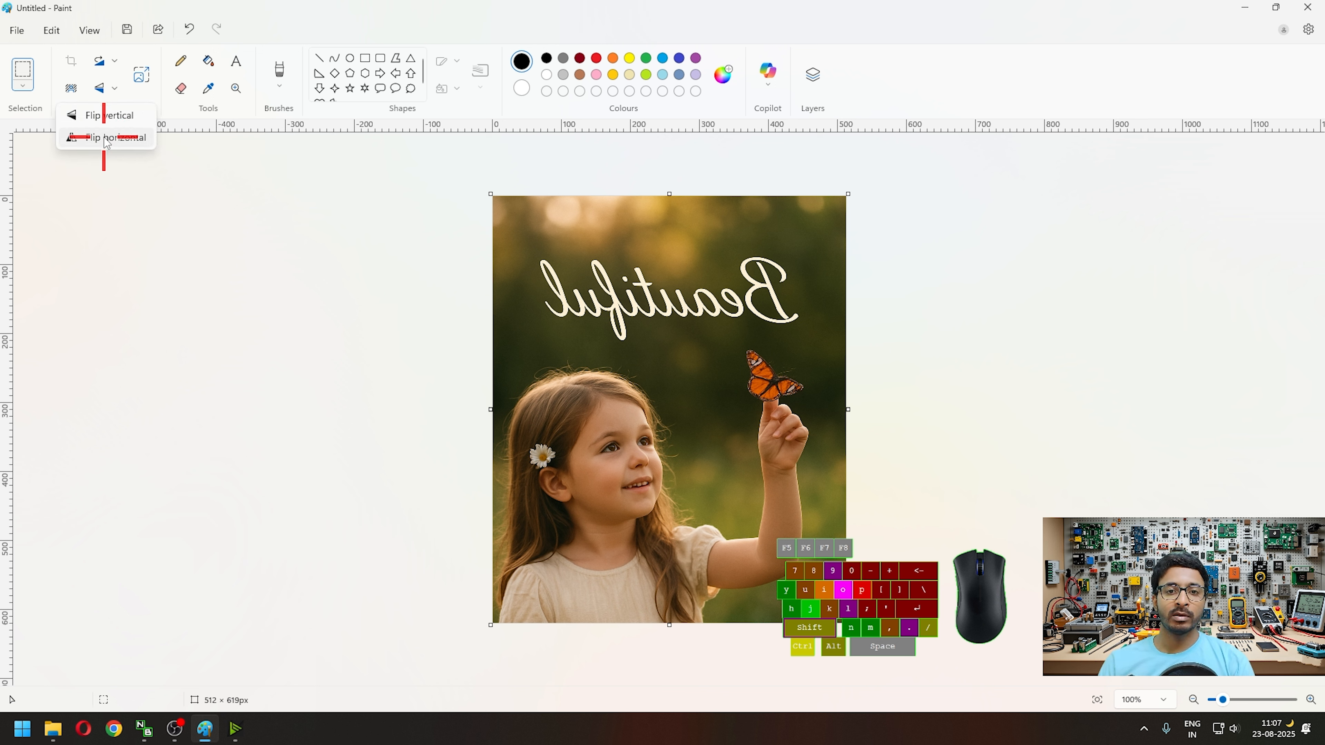
{"action": "left_click", "coordinate": [104, 138]}
Flip the whole picture vertically, and flip it vertically again to bring it back upright.
{"action": "left_click", "coordinate": [117, 88]}
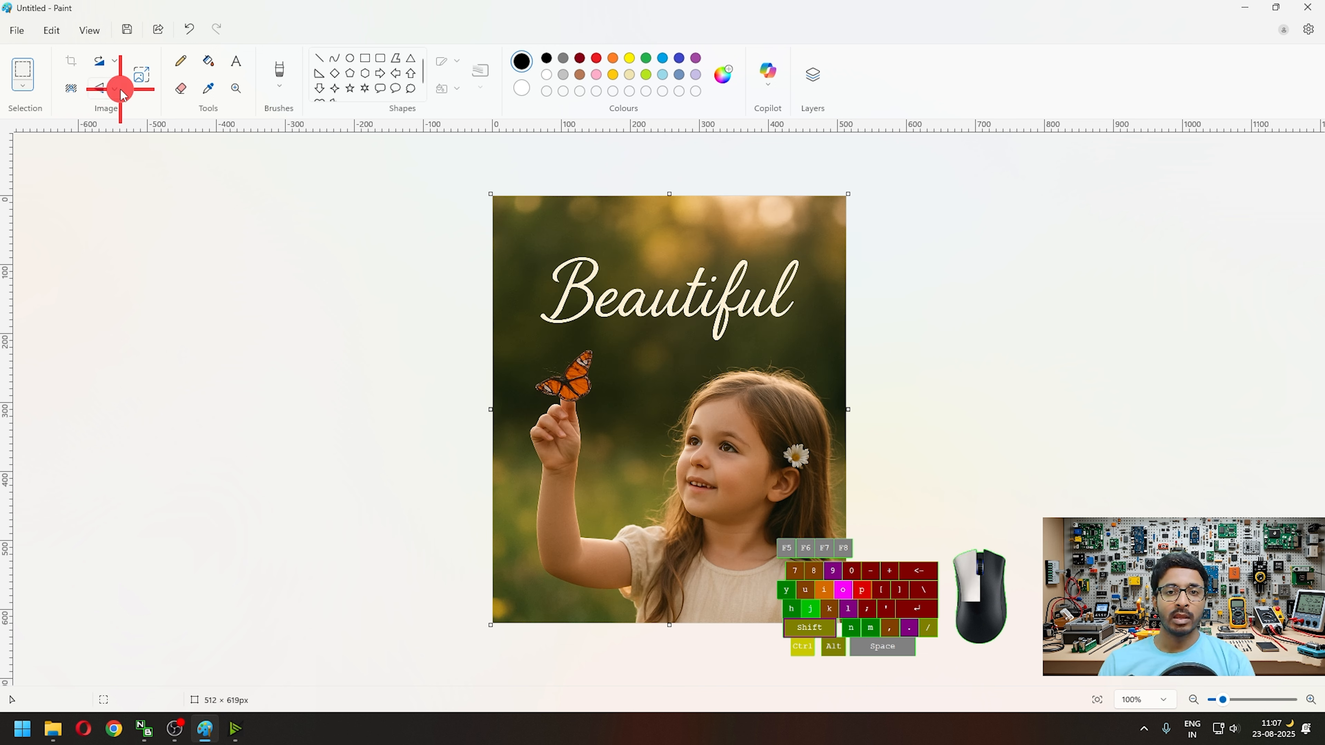
{"action": "left_click", "coordinate": [104, 114]}
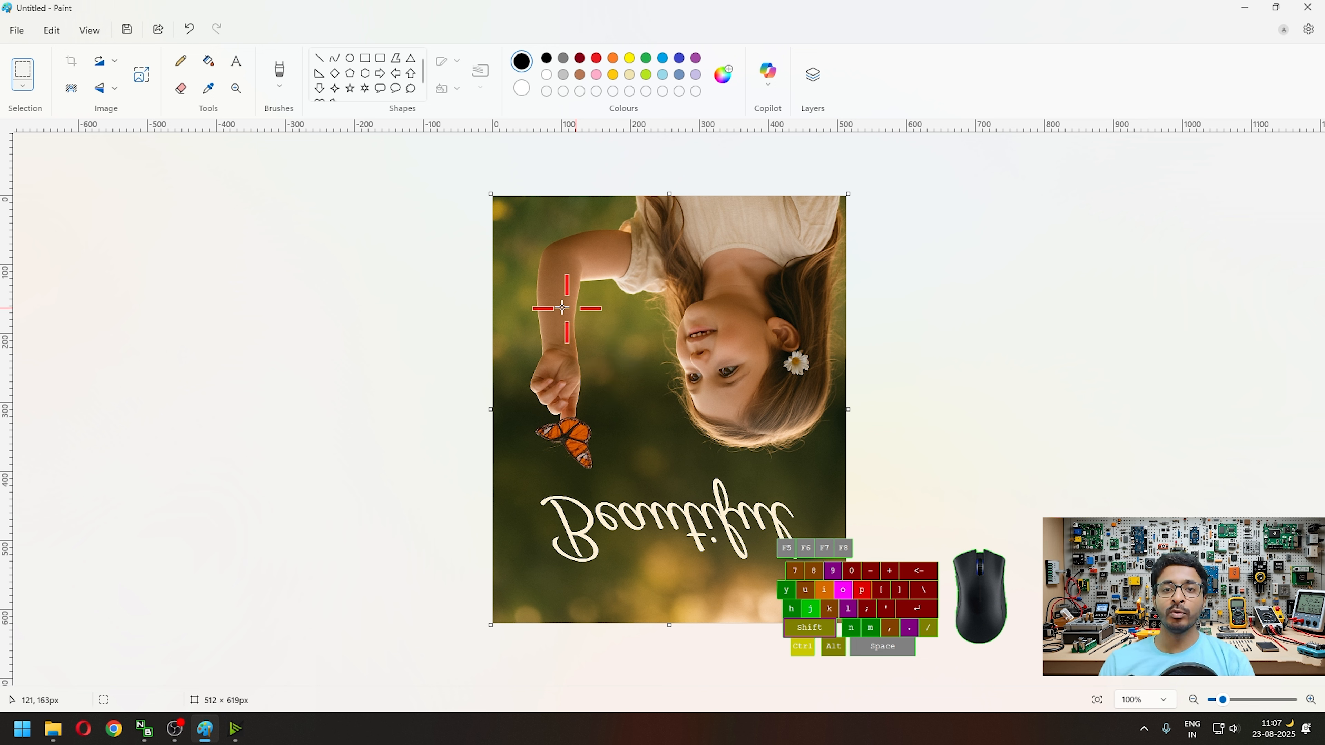
{"action": "left_click", "coordinate": [112, 90]}
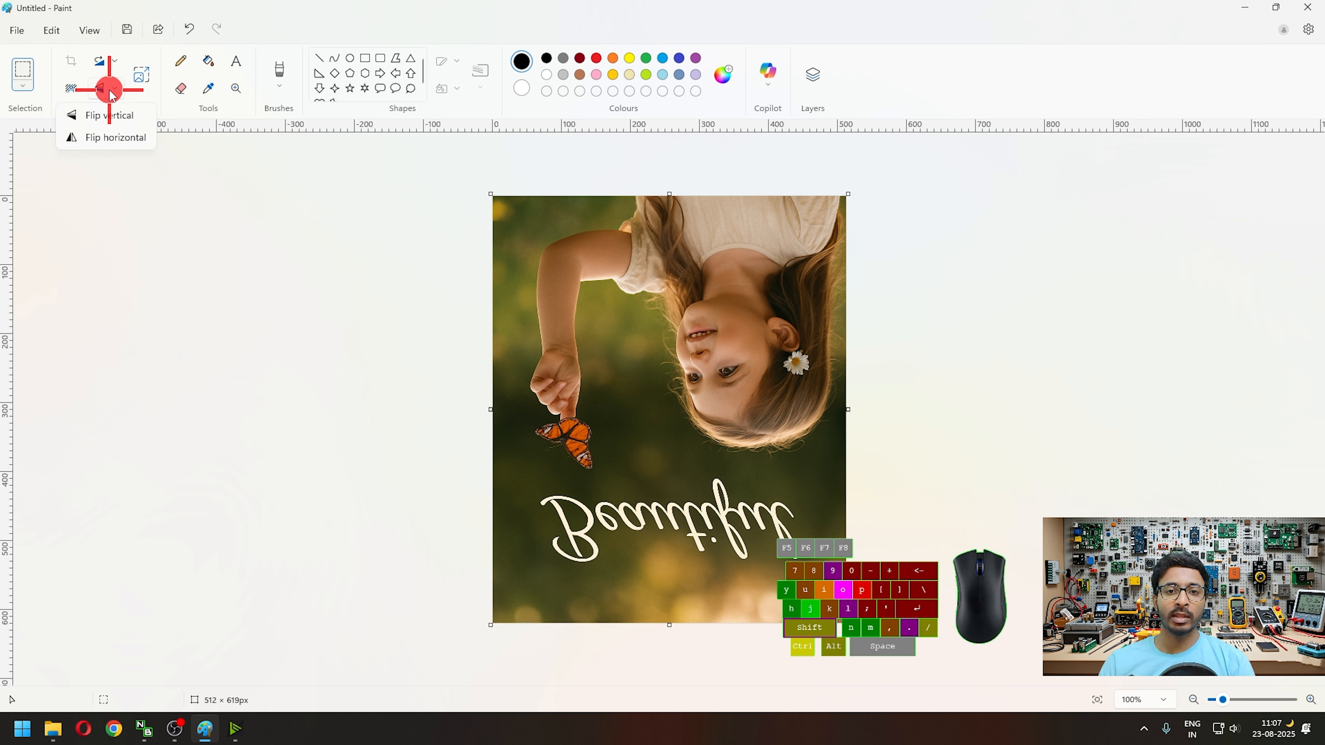
{"action": "left_click", "coordinate": [104, 111]}
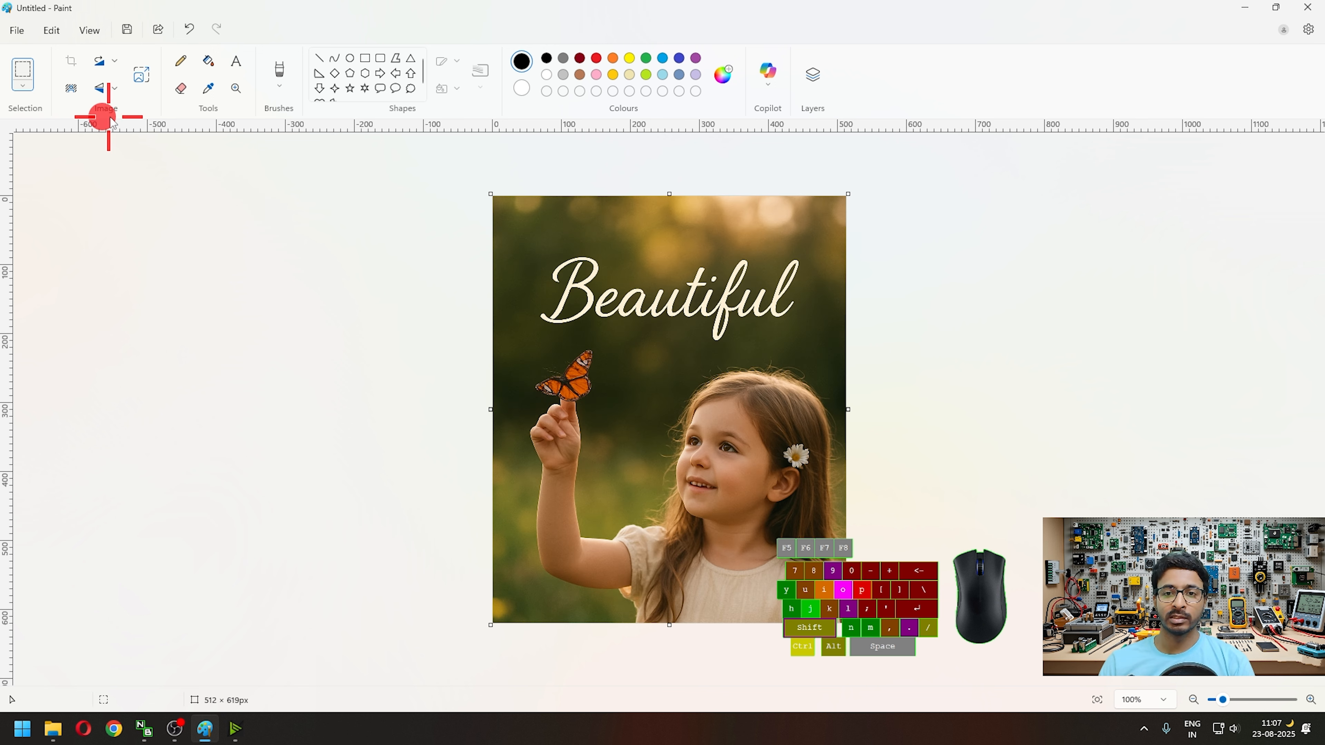
Rotate the whole picture right by 90° twice, and bring it back upright with a 180° rotation.
{"action": "left_click", "coordinate": [116, 62]}
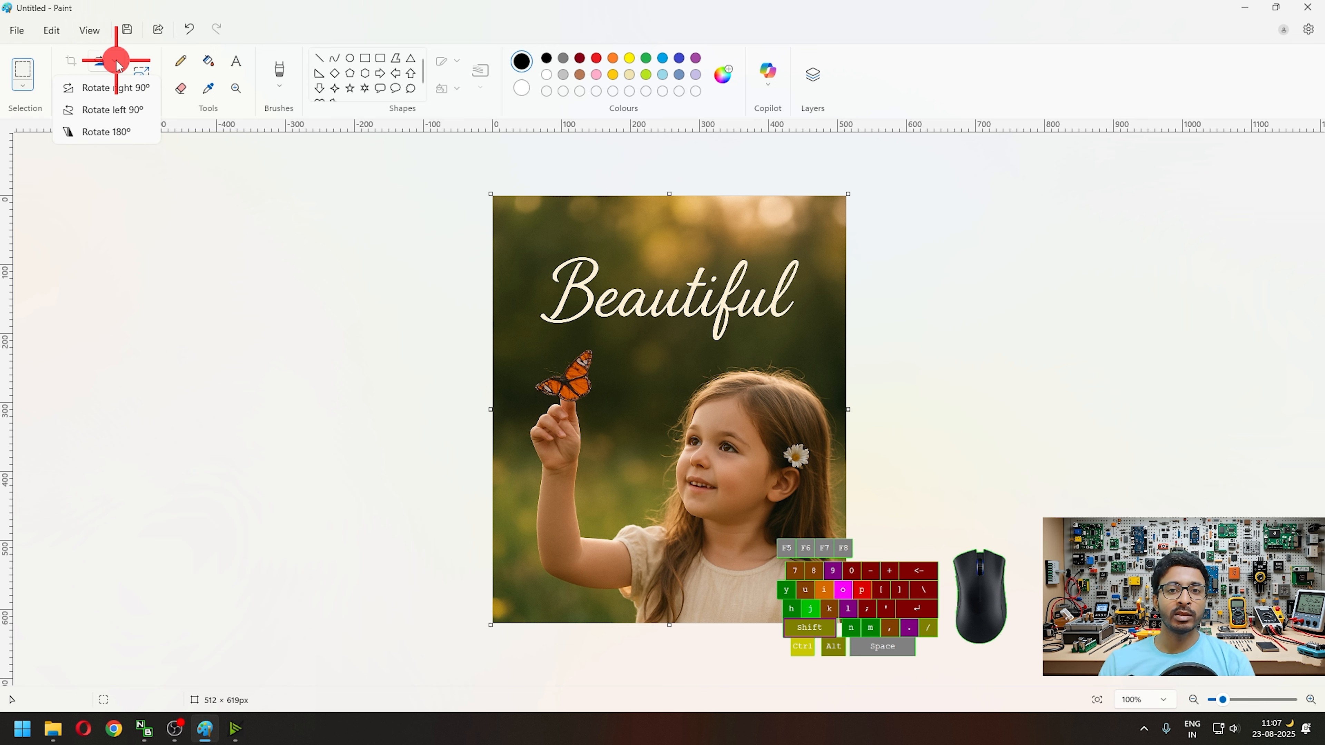
{"action": "left_click", "coordinate": [120, 89]}
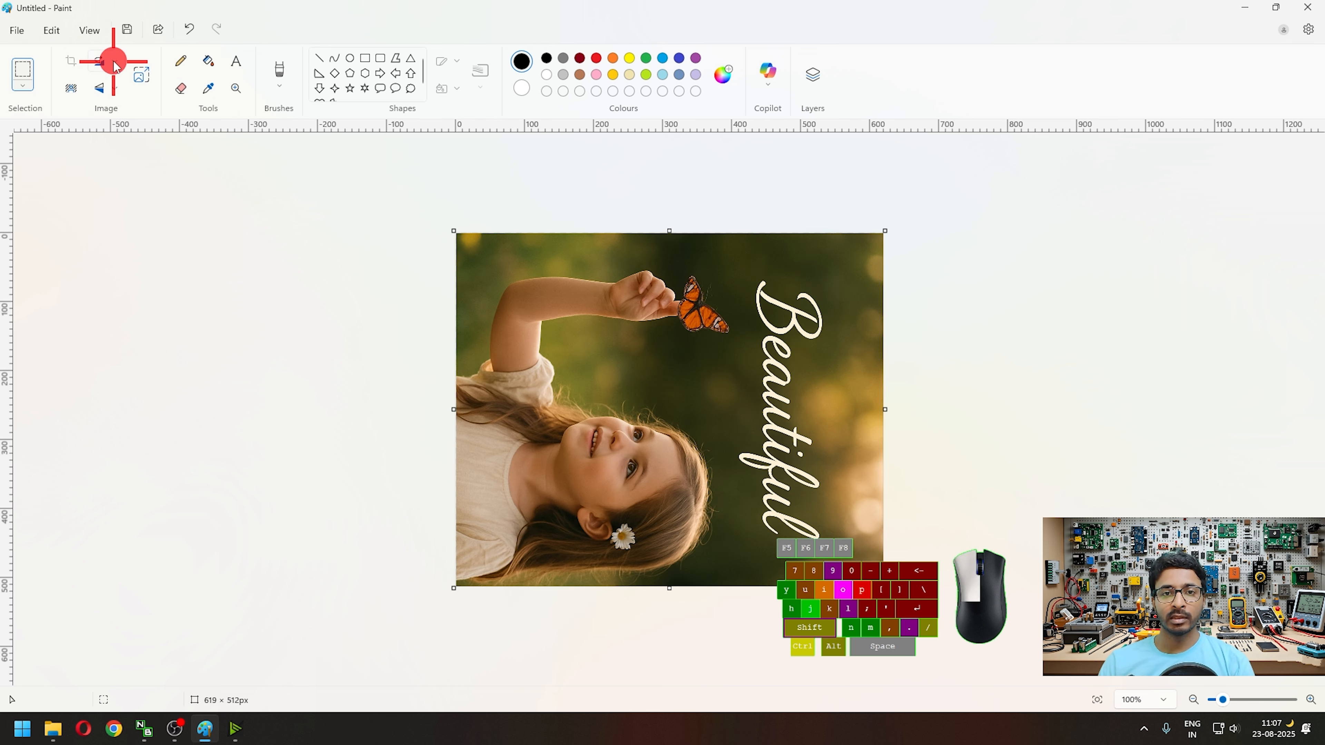
{"action": "left_click", "coordinate": [116, 61]}
{"action": "left_click", "coordinate": [119, 88]}
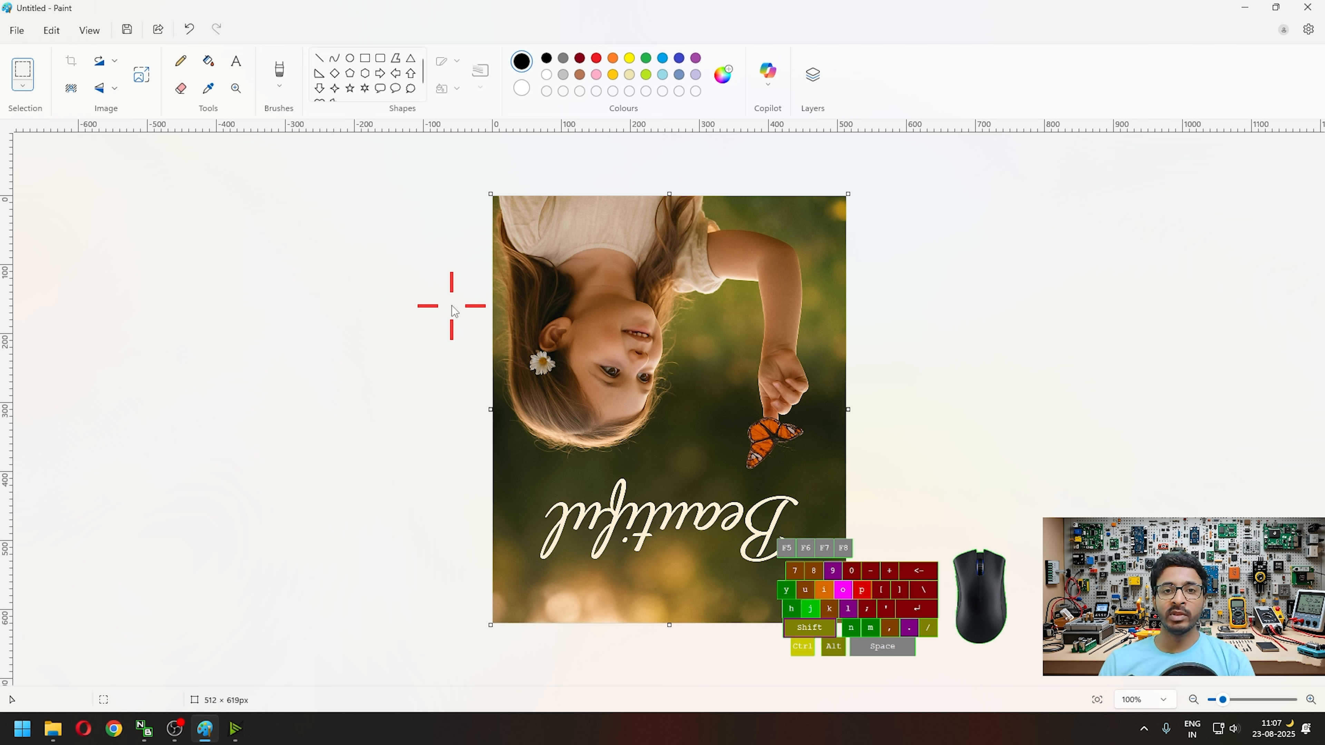
{"action": "left_click", "coordinate": [115, 61]}
{"action": "left_click", "coordinate": [111, 130]}
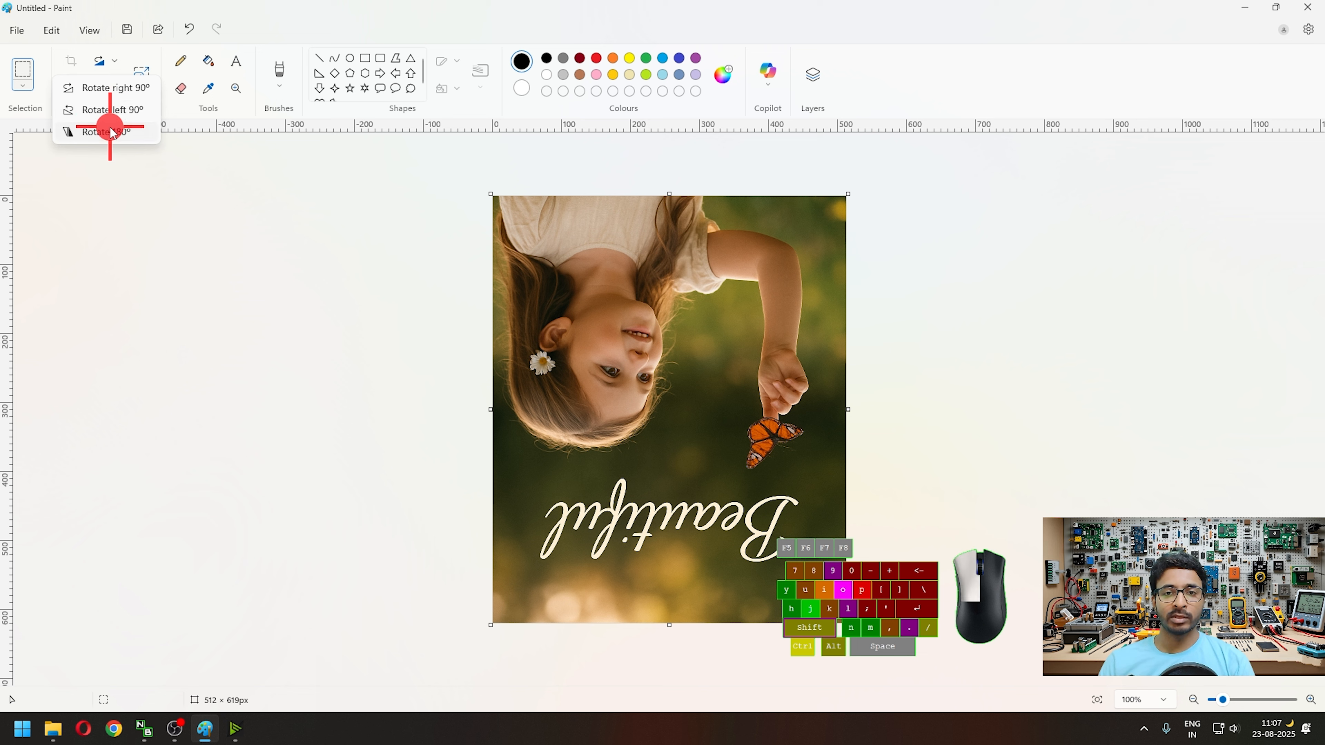